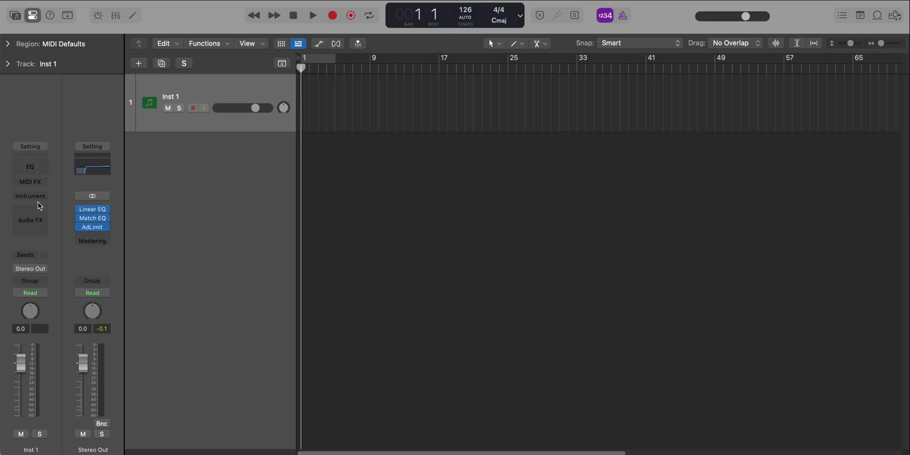
Load Alchemy as the track's instrument, search its presets for "godsen" and load the Godsender preset
click(27, 198)
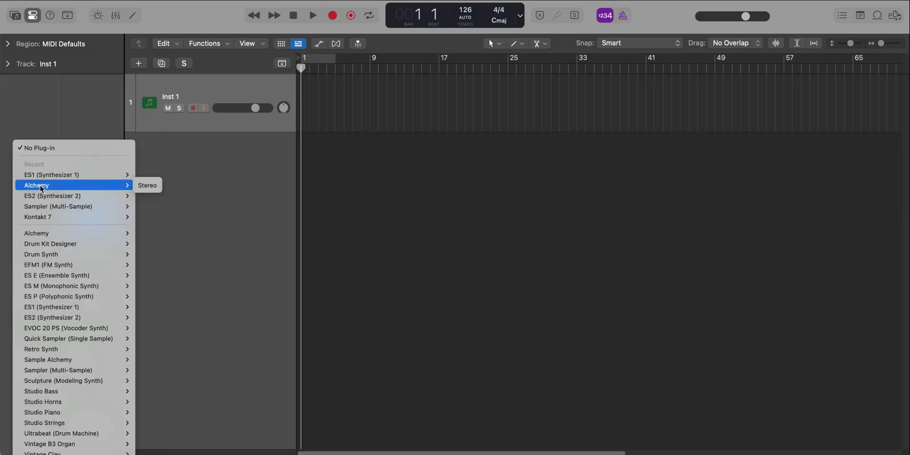
click(41, 186)
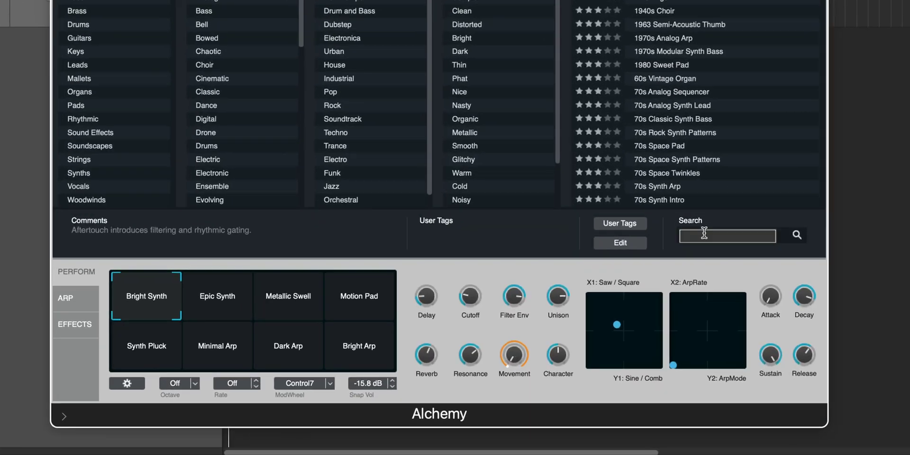
text(godsen)
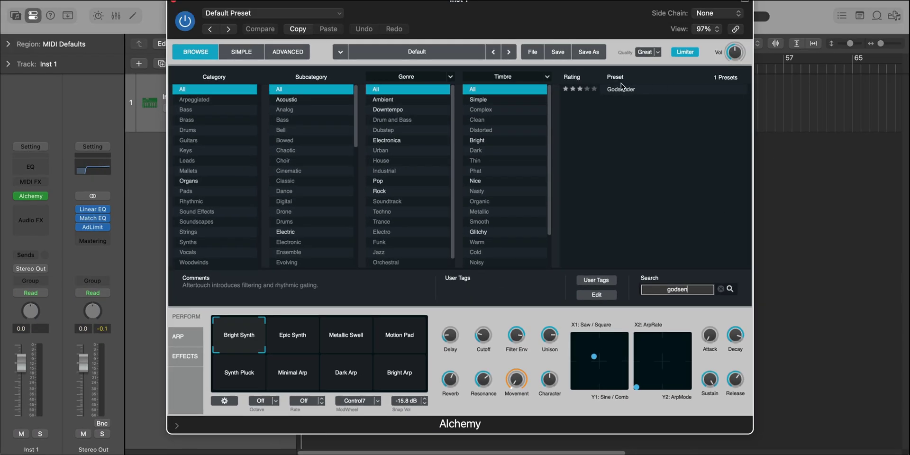
click(627, 89)
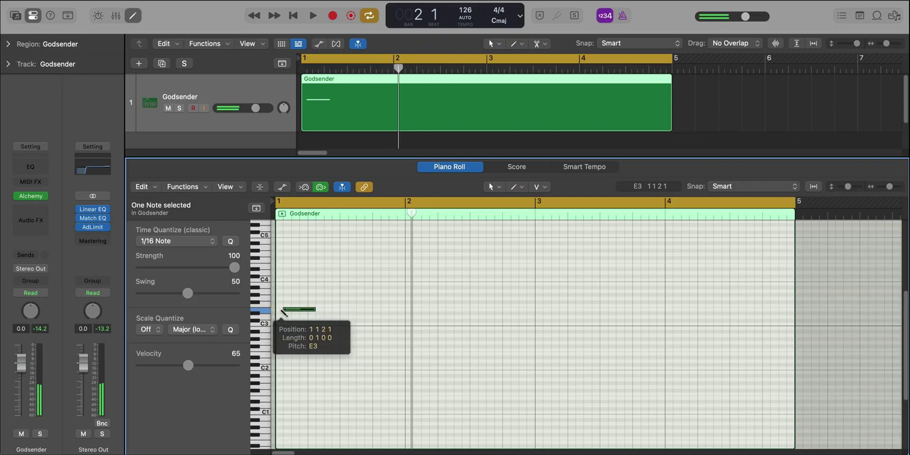
Move the first note to D#3 at the start of bar 1 and stack one-beat A#2, D#2 and D#1 notes below it
drag(284, 310, 311, 331)
key(space)
key(space)
key(space)
key(space)
key(space)
drag(322, 298, 308, 401)
click(349, 391)
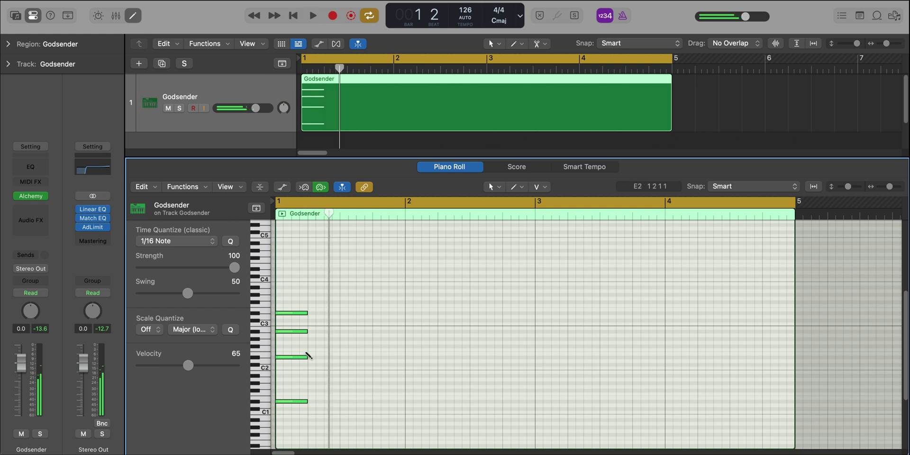
Continue bar 1 with a one-beat F2 on beat 2, an eighth-note D#2 on beat 3 and an eighth-note A#2 after it
drag(329, 347, 348, 359)
super+click(342, 364)
key(space)
key(space)
key(space)
key(space)
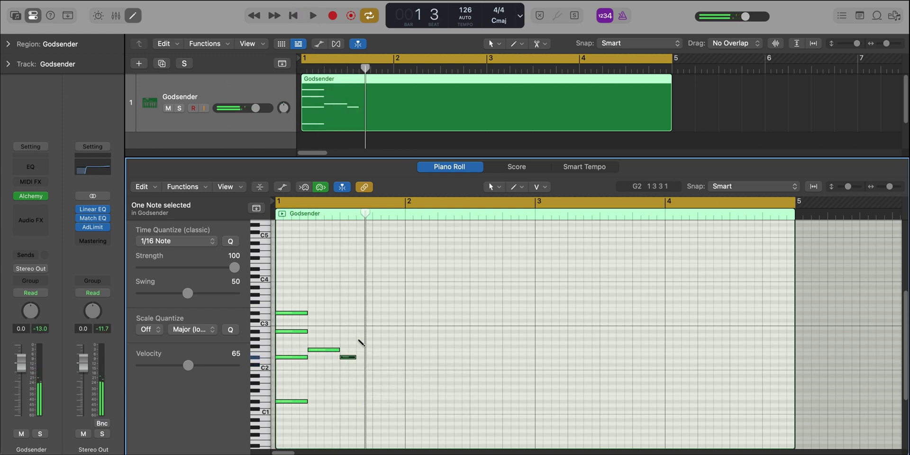
key(space)
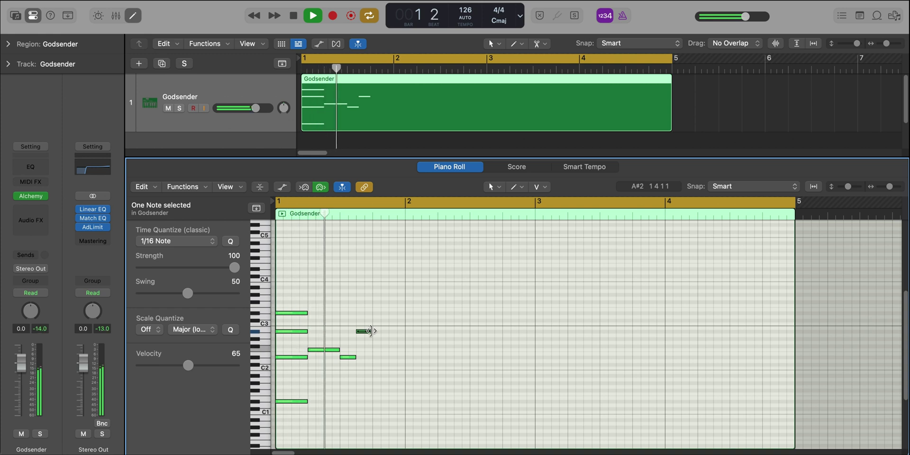
Lengthen the second A#2 to one beat and end bar 1 with an eighth-note F#2, checking the playback
drag(373, 333, 389, 335)
key(space)
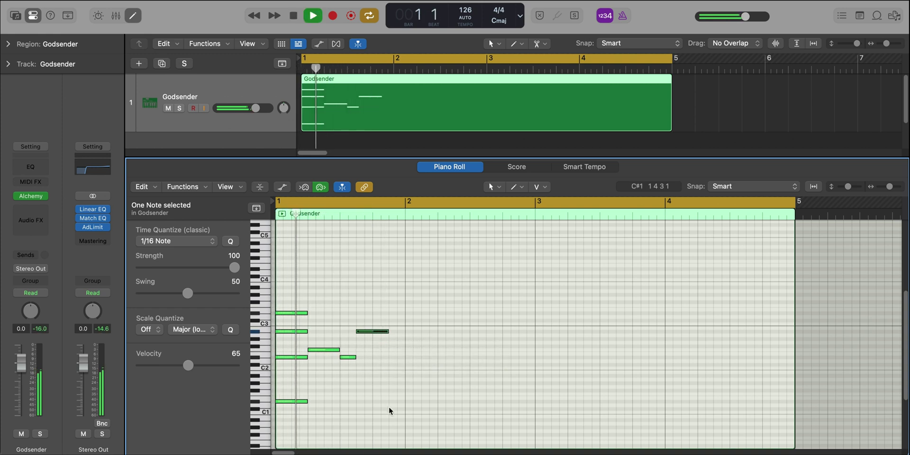
click(393, 349)
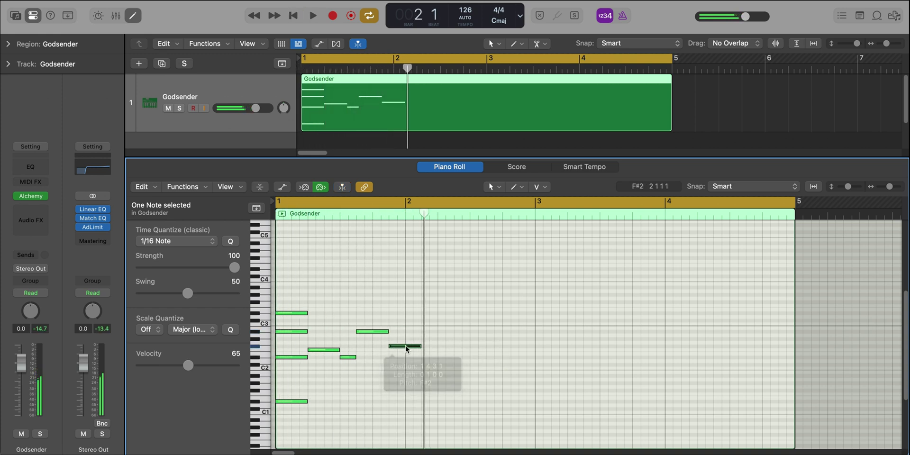
drag(420, 346, 404, 353)
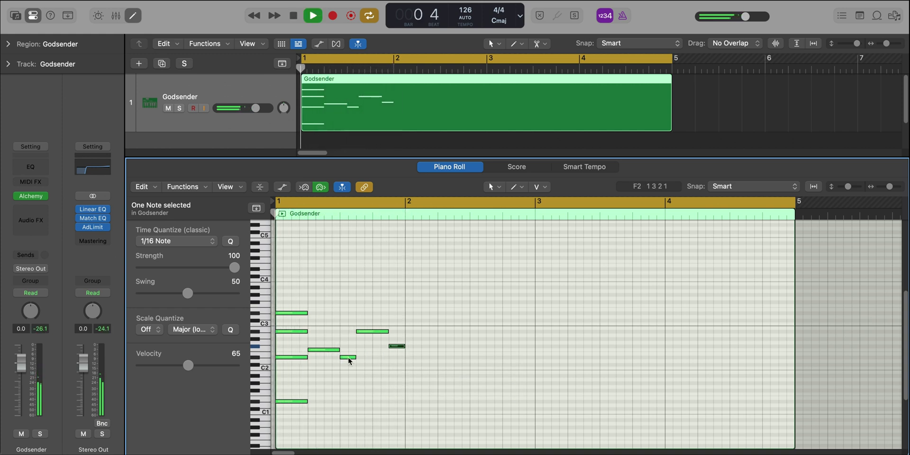
key(space)
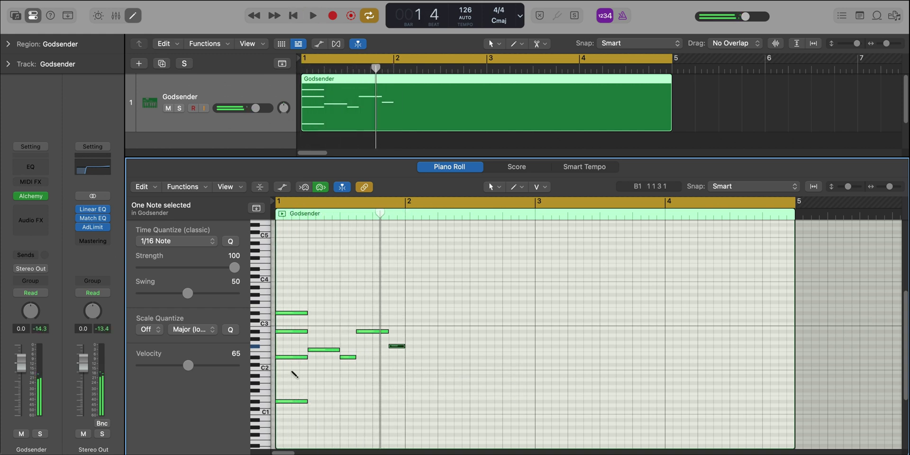
Add an A#1 note from the second eighth to the end of bar 1 and extend D#1 to the bar's end
click(299, 374)
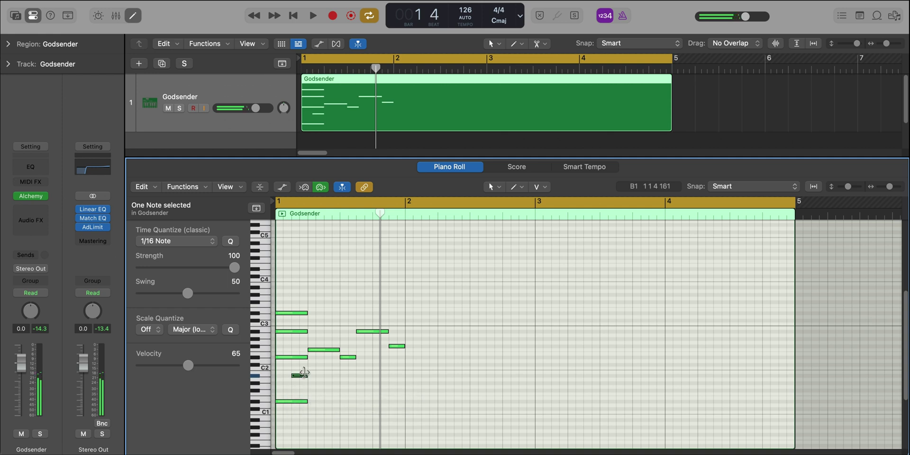
drag(306, 374, 404, 406)
key(space)
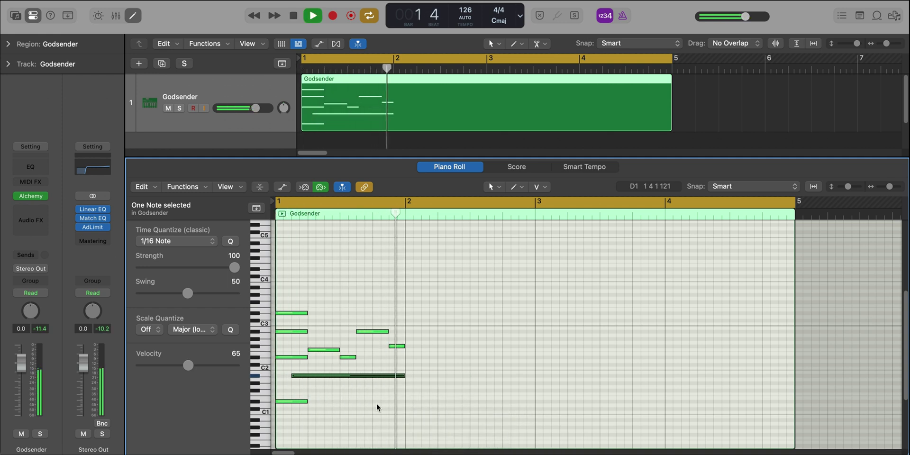
key(space)
click(306, 402)
drag(305, 402, 405, 409)
key(space)
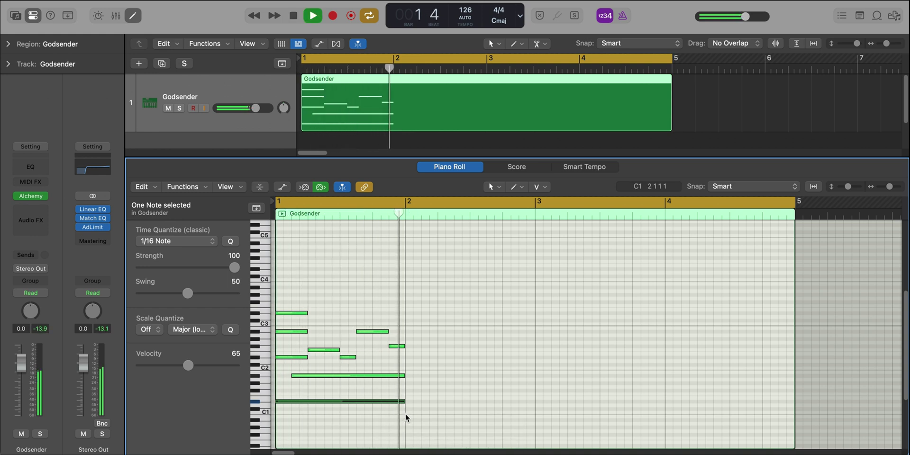
key(Return)
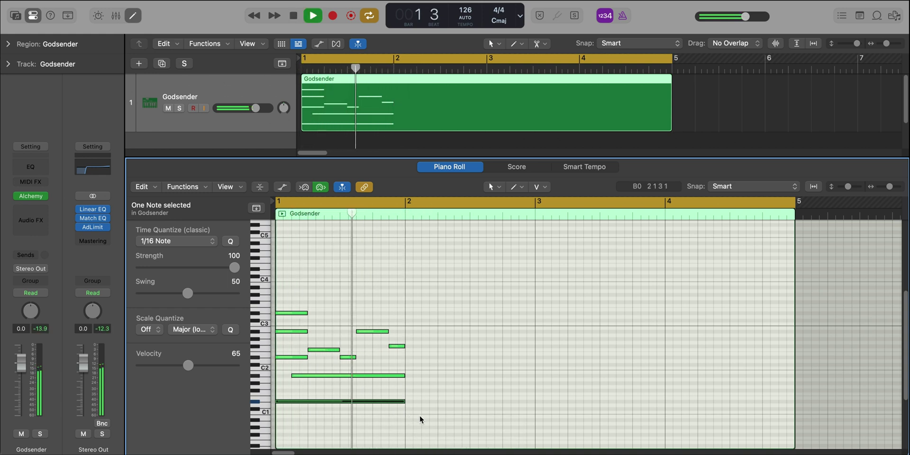
key(space)
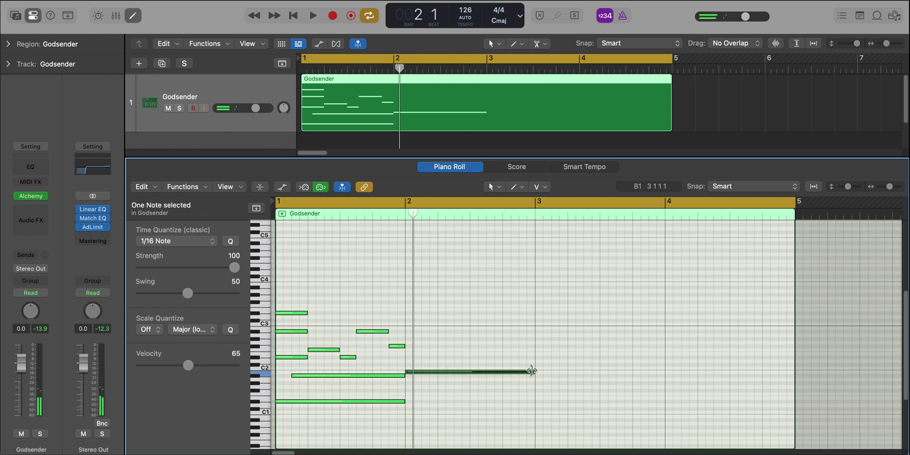
Fill the first two beats of bar 2 with held B1 and B0 notes, plus an F#1 starting an eighth later
drag(532, 370, 468, 373)
key(space)
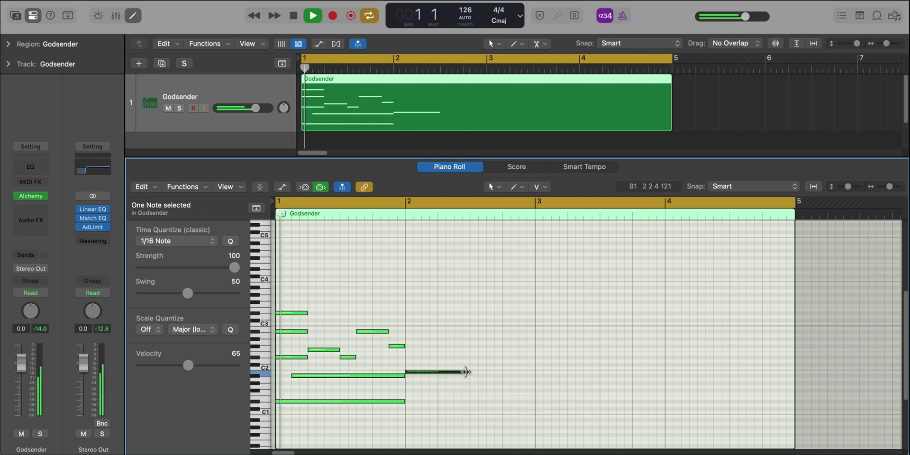
key(space)
super+click(424, 390)
drag(486, 390, 468, 417)
super+click(408, 416)
key(space)
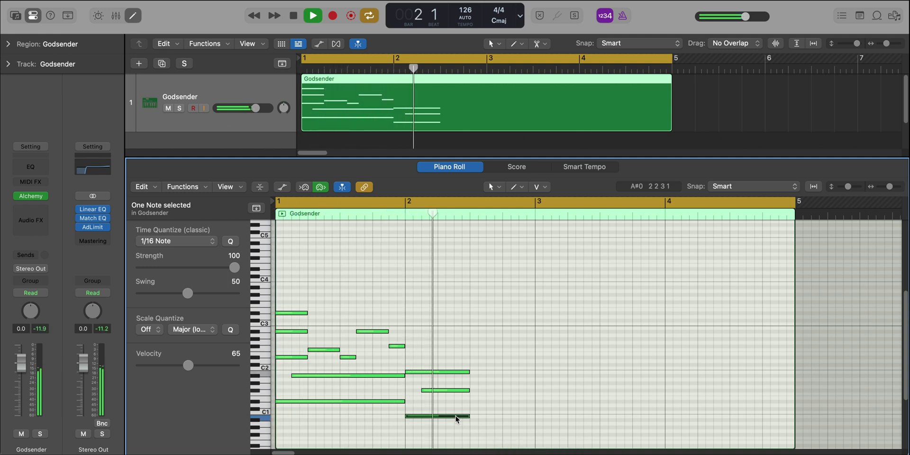
key(space)
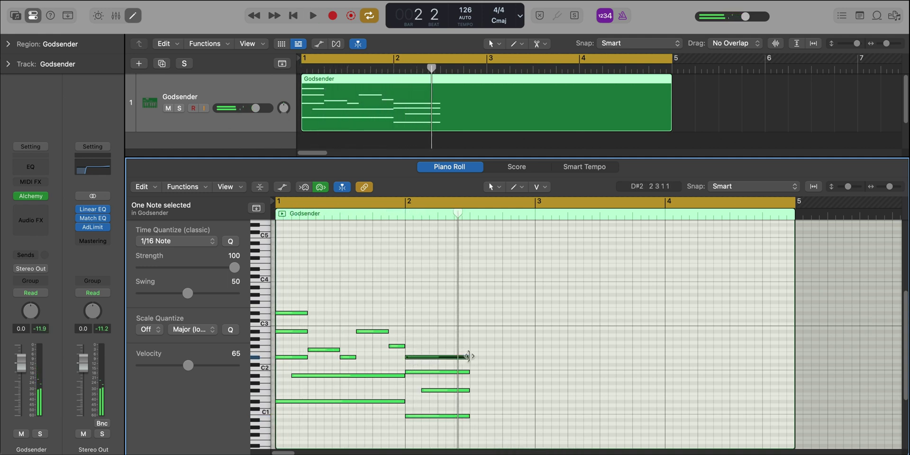
Shorten the D#2 at the start of bar 2 to one beat and follow it with an eighth-note C#2 on beat 2
drag(471, 357, 450, 365)
key(space)
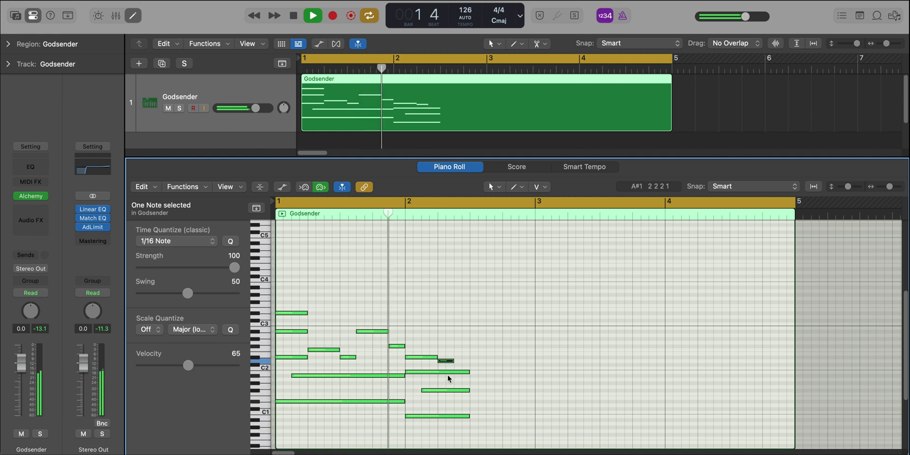
drag(448, 360, 448, 365)
key(space)
key(space)
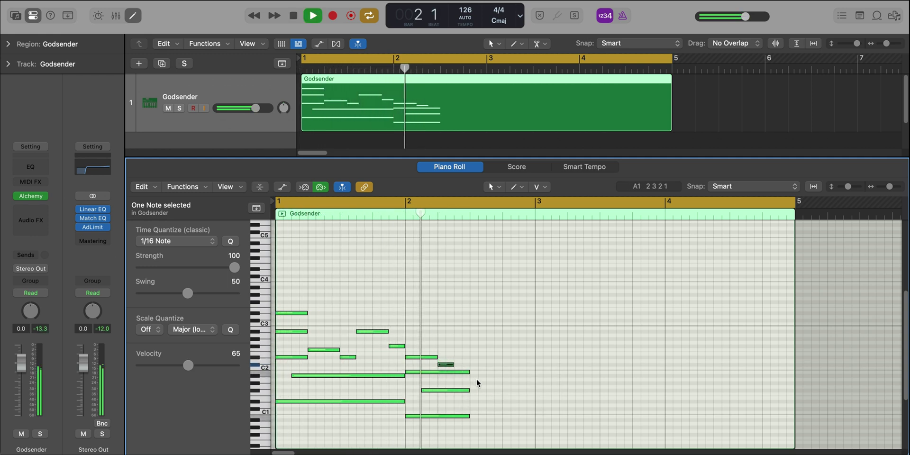
key(space)
Extend bar 2's melody with consecutive eighth notes F#2, G#2 and F#2 after the C#2
click(461, 346)
key(space)
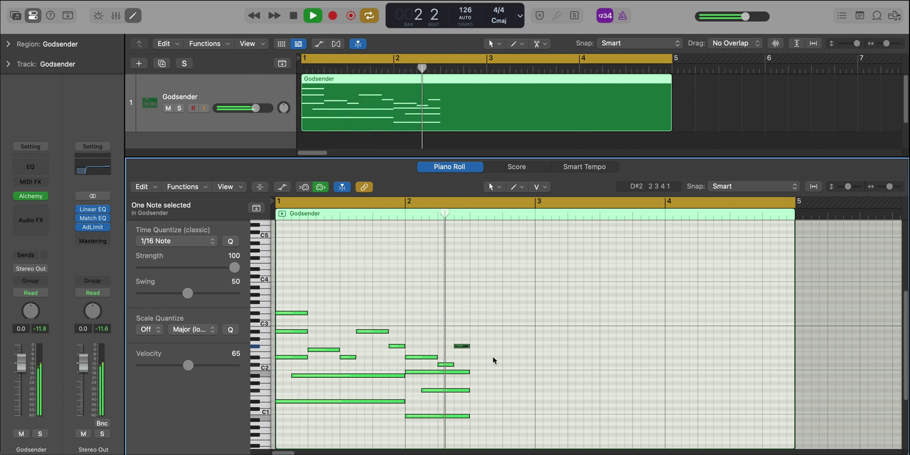
key(space)
key(space)
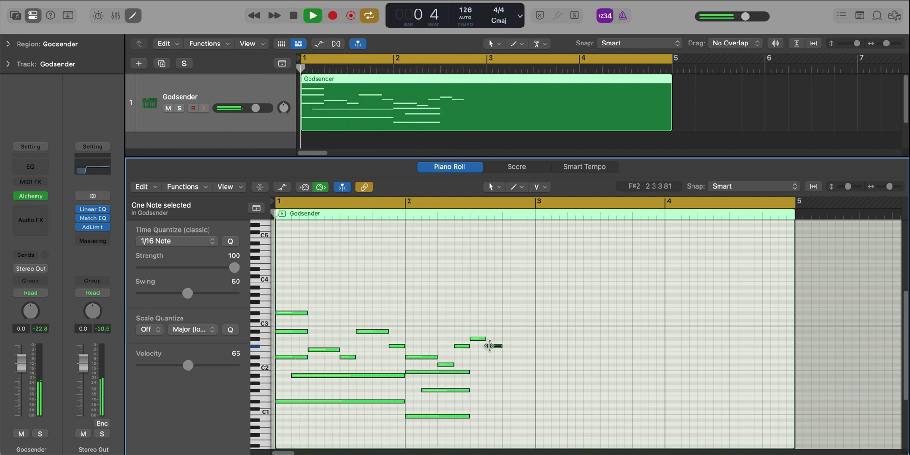
Set the cycle range to bar 2 and finish its melody with eighth notes F2 on beat 4 and C#2 after it
click(414, 205)
drag(414, 205, 536, 205)
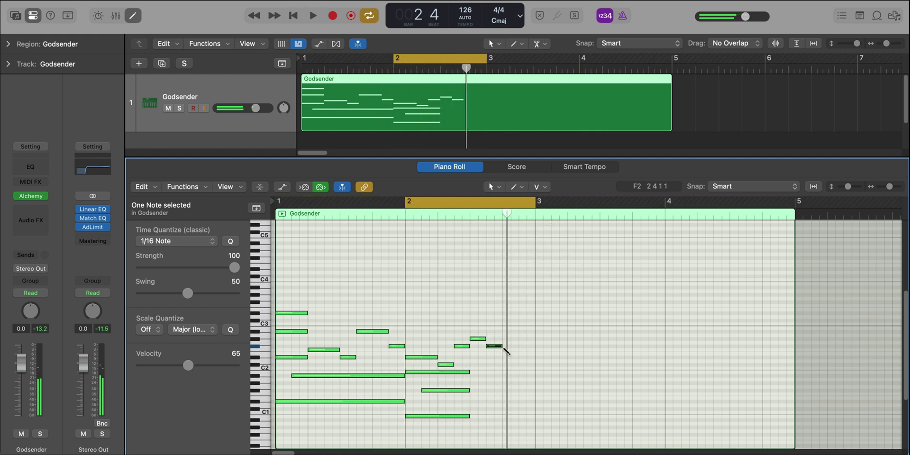
super+click(514, 353)
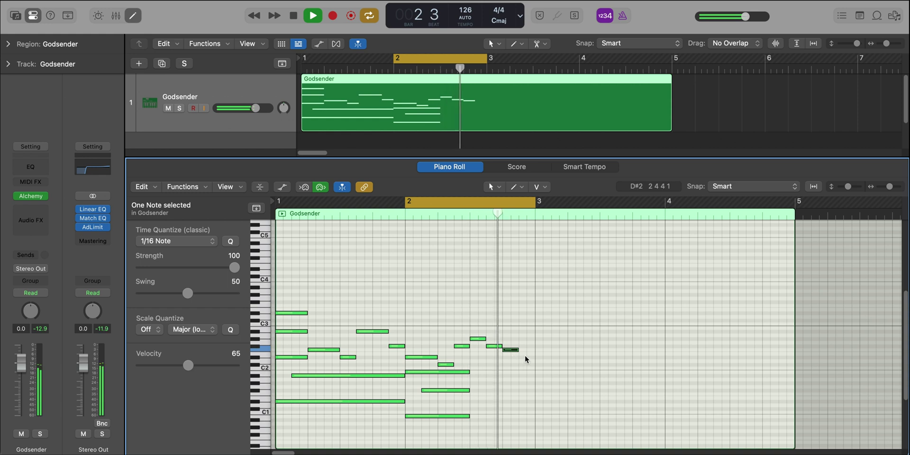
super+click(525, 358)
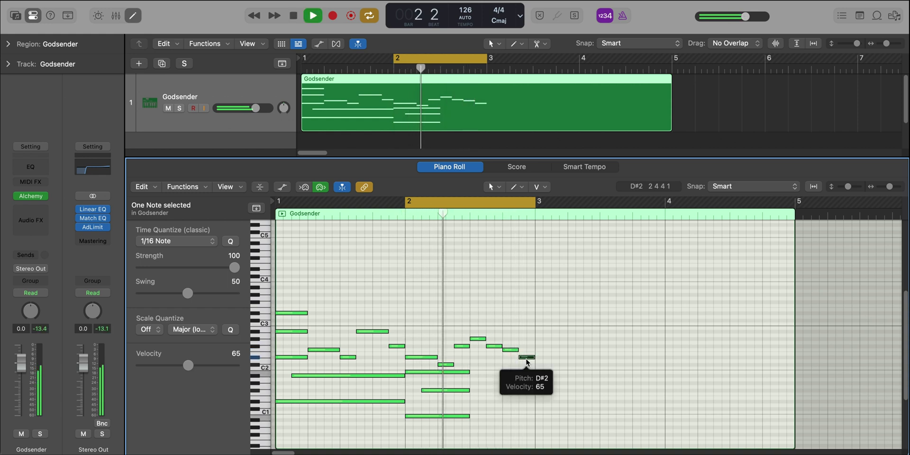
key(space)
drag(526, 358, 525, 364)
key(space)
key(space)
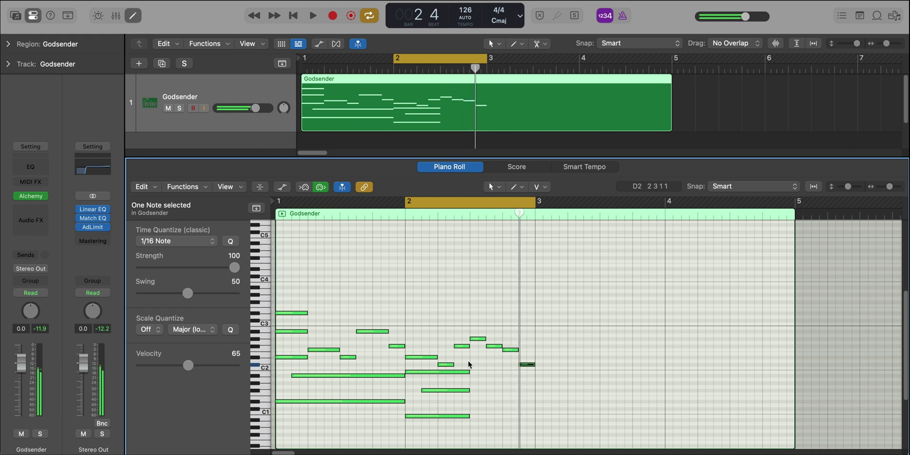
Add a C#2 note held from beat 3 of bar 2 until the final eighth note, and play it back
super+click(478, 364)
drag(484, 363, 517, 371)
key(space)
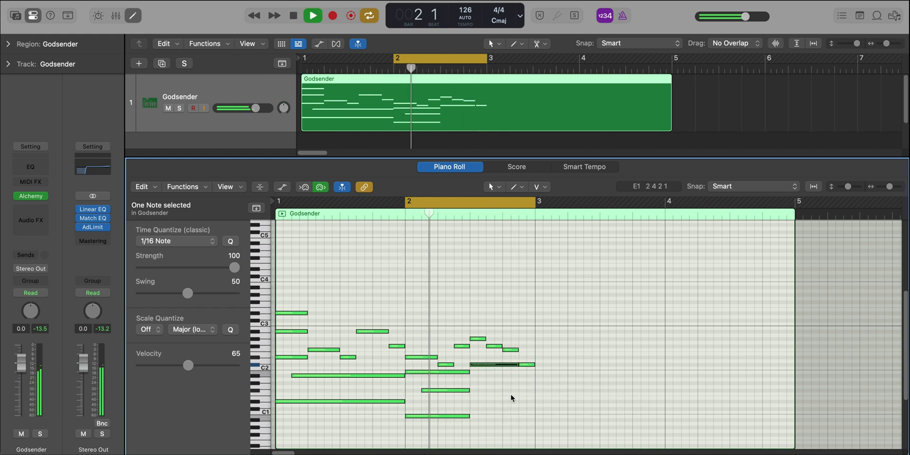
key(space)
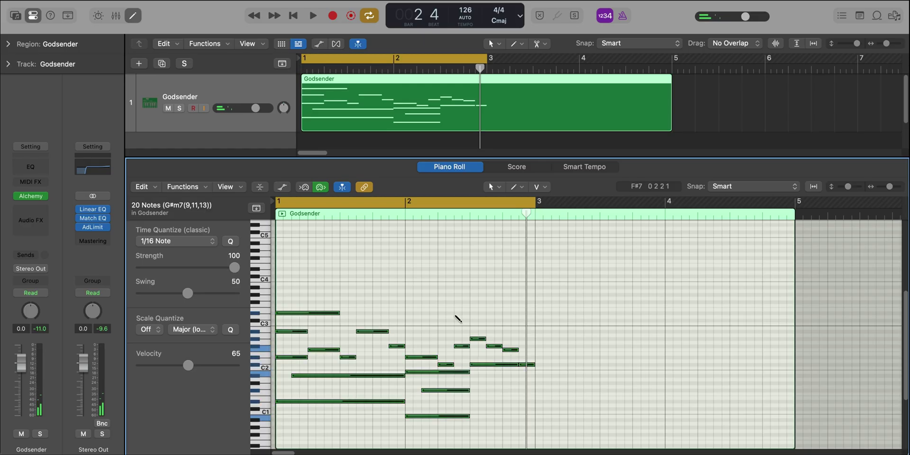
Repeat all the notes of bars 1–2 into bars 3–4, cycle the full four bars and play them back
key(super+r)
key(super+a)
key(super+u)
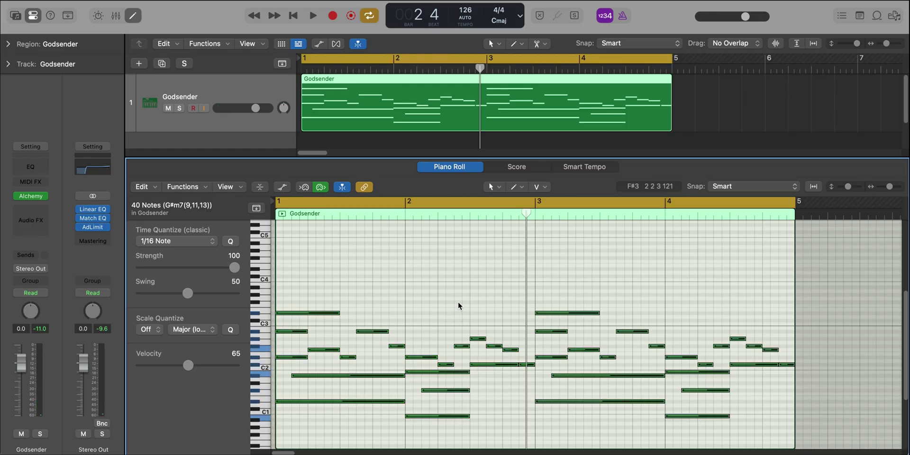
key(space)
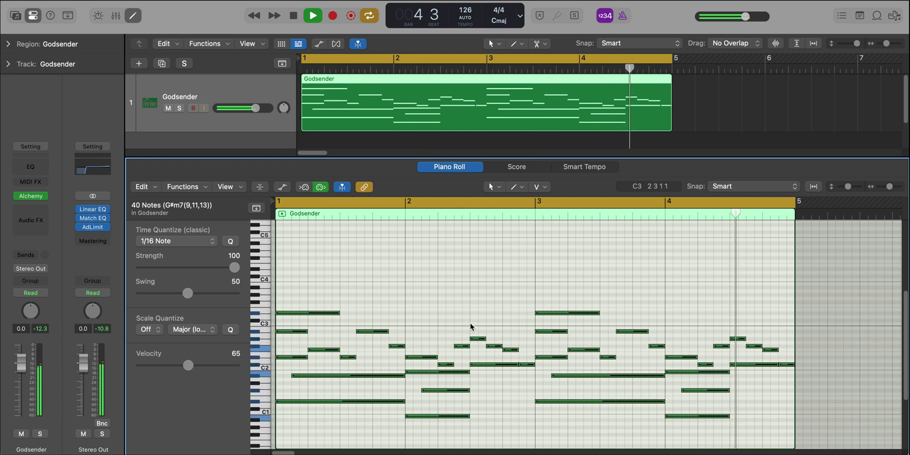
Fine-tune the performance knob between Delay and Amp Mod in the Alchemy instrument
scroll(478, 319, down, 3)
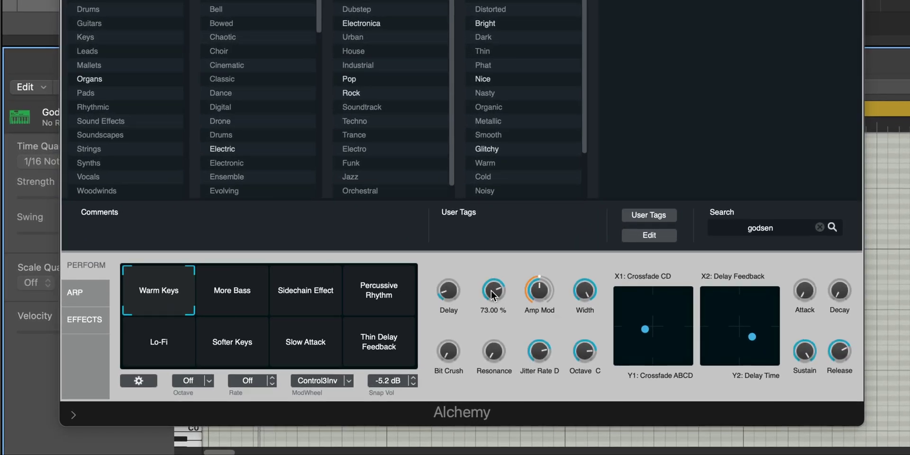
drag(491, 292, 493, 297)
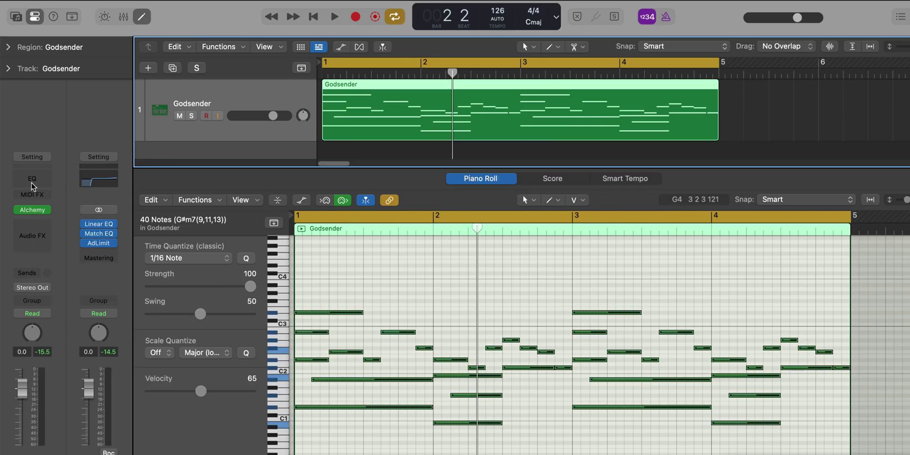
Insert a stereo Chorus effect on the Godsender track and play the loop with its default preset
click(33, 228)
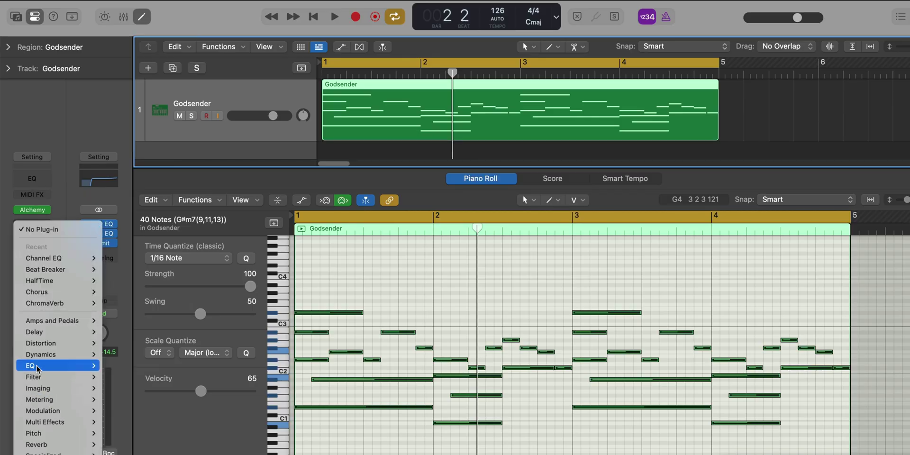
mouse_move(57, 411)
mouse_move(124, 408)
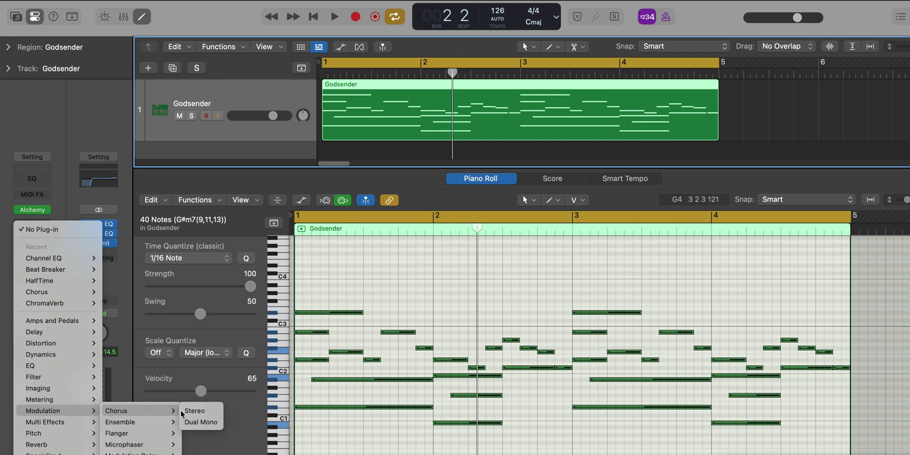
click(193, 412)
key(space)
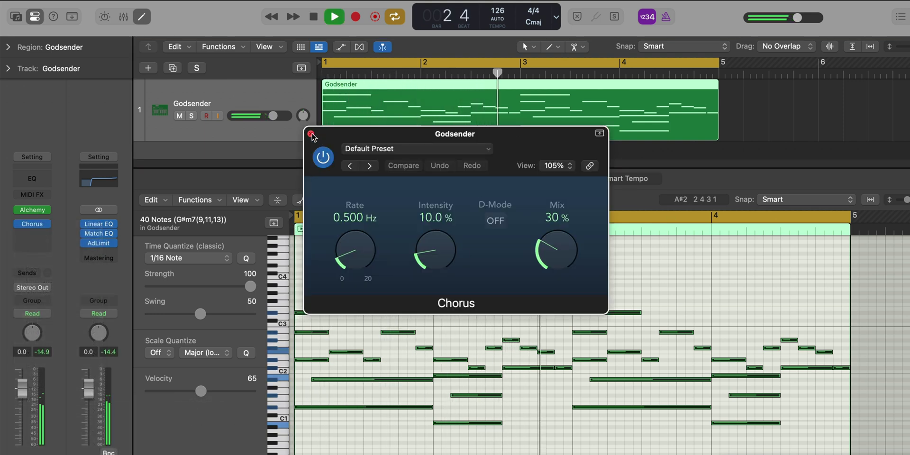
click(311, 134)
Add a Channel EQ to the Godsender track with a 482 Hz, 36 dB/Oct high cut and an 80 Hz, 48 dB/Oct low cut
click(43, 179)
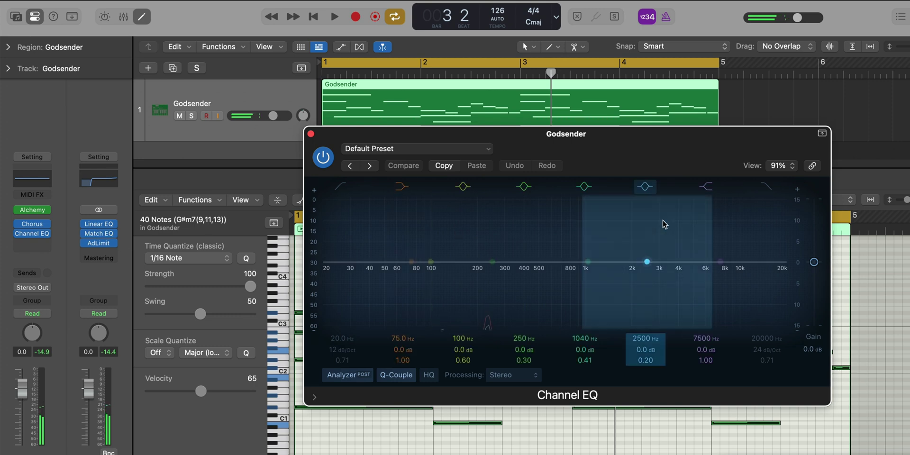
click(766, 186)
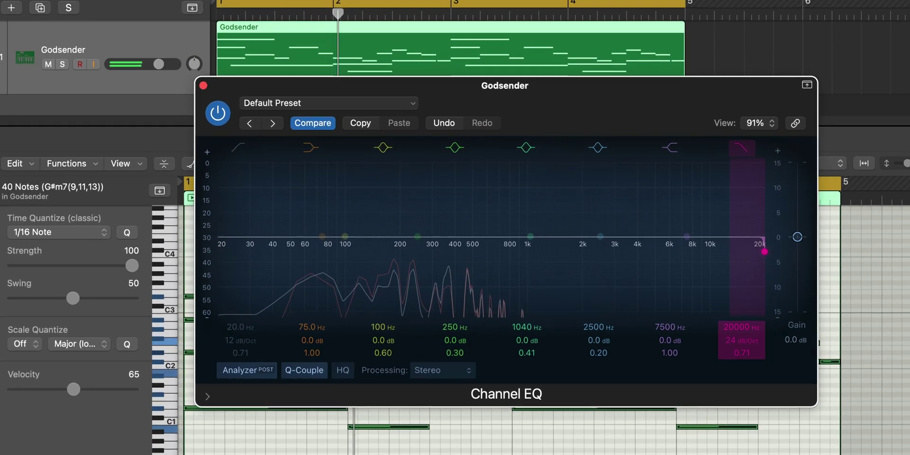
drag(760, 337, 760, 370)
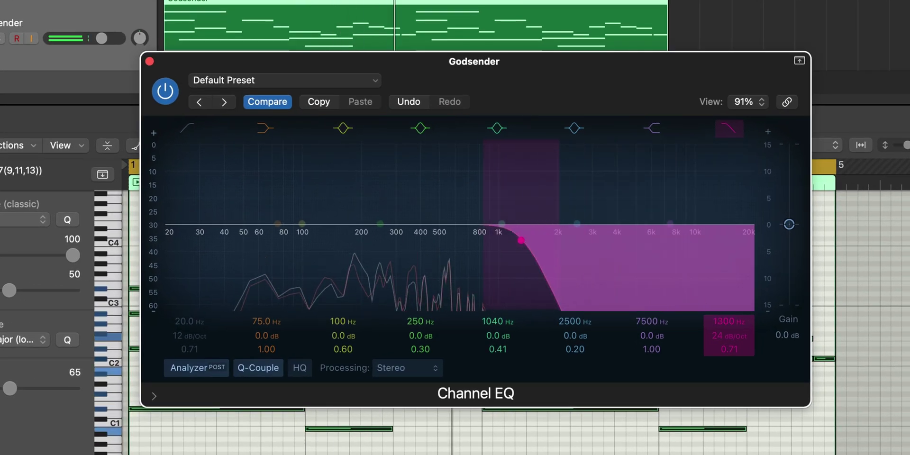
drag(729, 321, 729, 339)
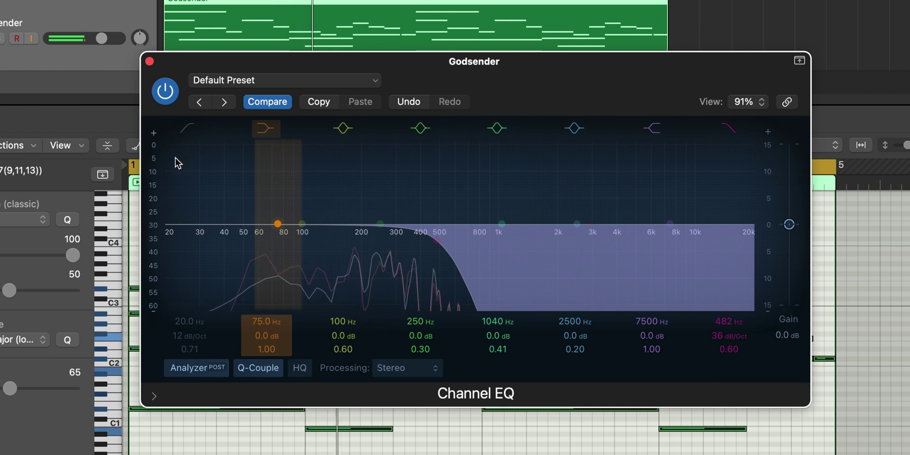
click(178, 126)
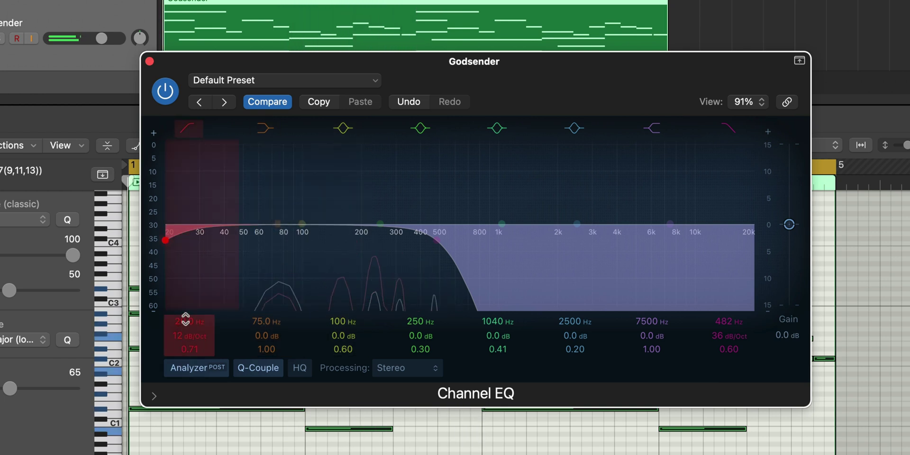
mouse_move(185, 319)
mouse_down()
mouse_move(164, 334)
mouse_move(164, 322)
mouse_up()
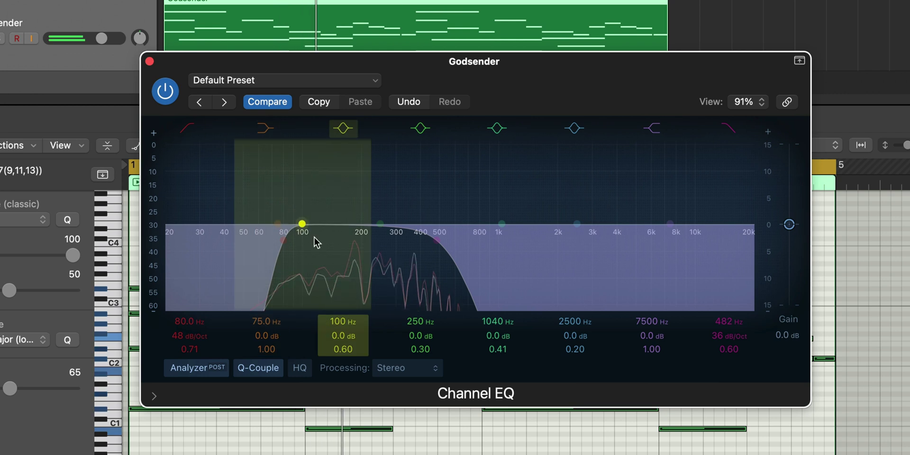
Try bell cuts of 2.7 dB at 140 Hz and 3.1 dB at 248 Hz, switching each band off again
drag(380, 223, 331, 242)
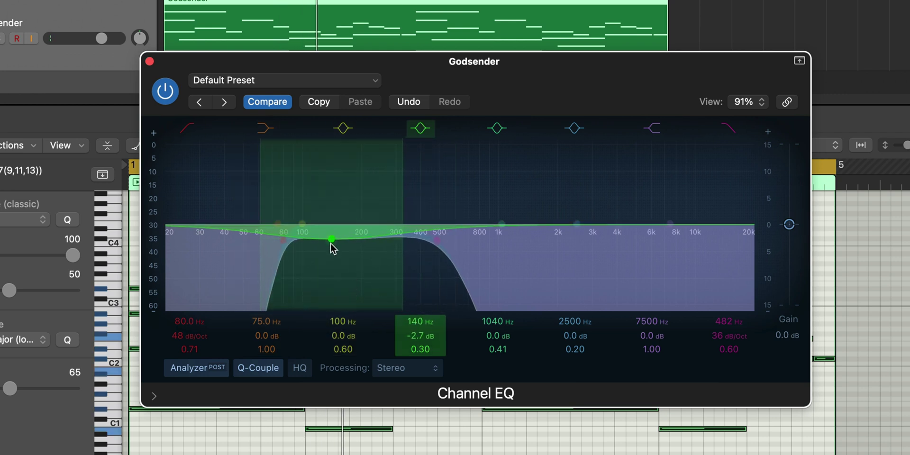
click(410, 132)
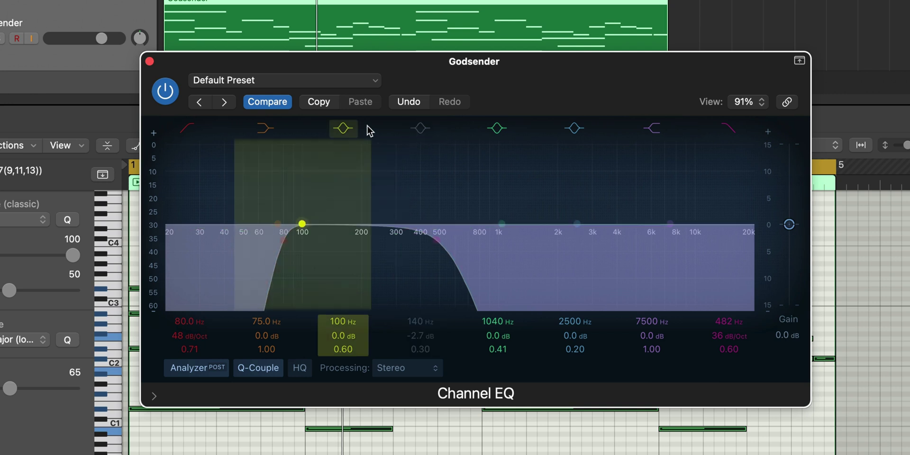
drag(301, 227, 351, 185)
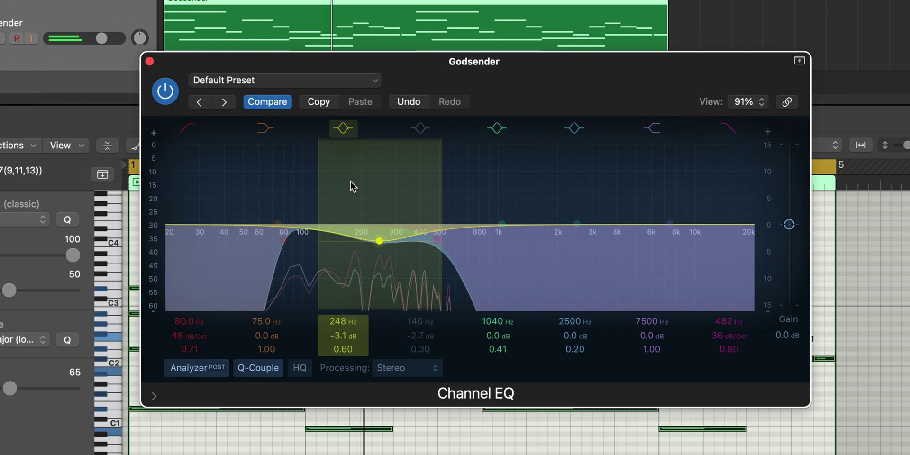
click(344, 128)
Reshape the 75 Hz low-shelf band of the Godsender EQ by moving it up in frequency and cutting its gain
click(256, 128)
click(259, 128)
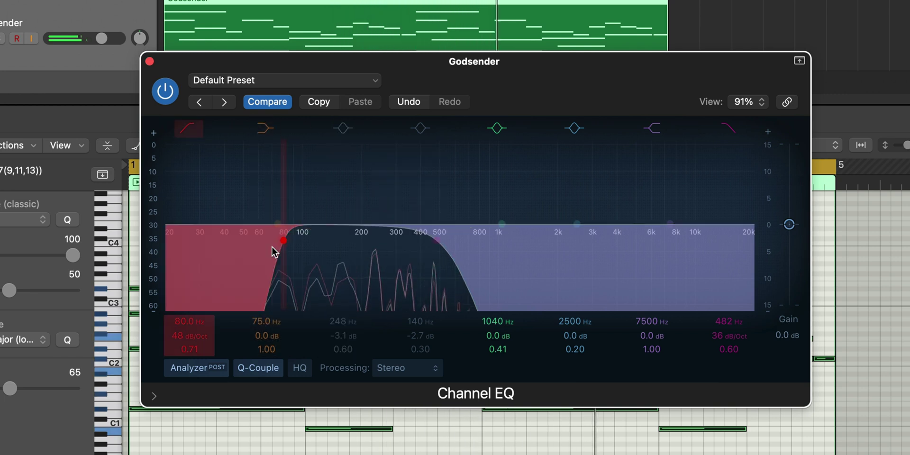
drag(274, 224, 386, 266)
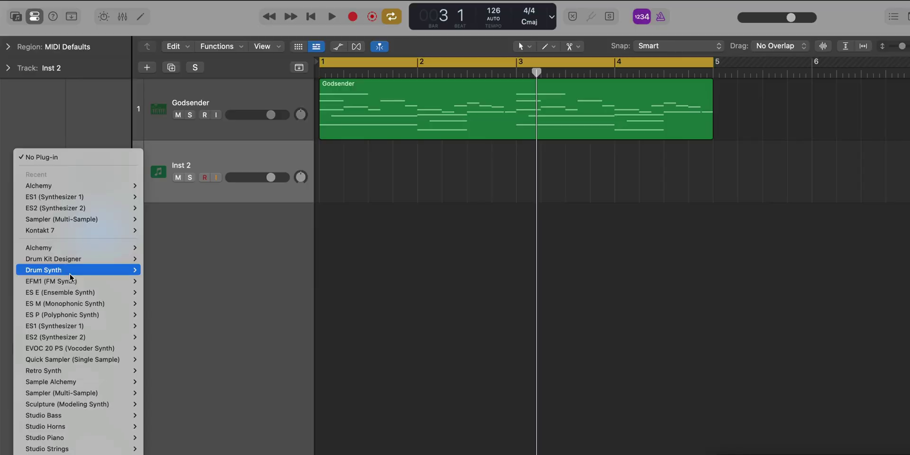
Load the ES1 synthesizer on the second instrument track with the Deep Bass preset from 03 Synth Bass
click(69, 197)
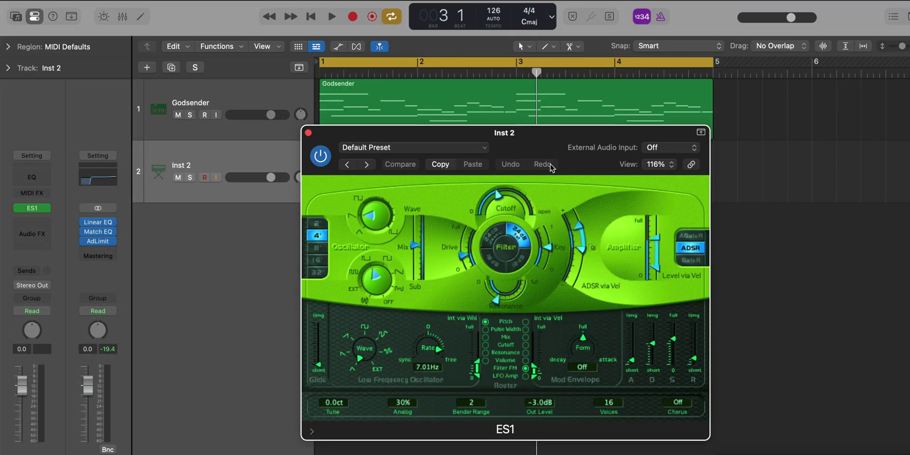
click(471, 149)
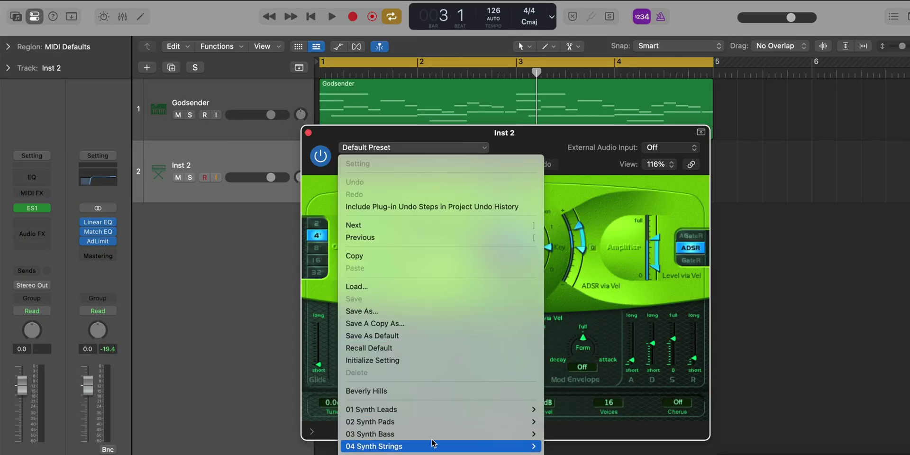
mouse_move(438, 436)
click(565, 433)
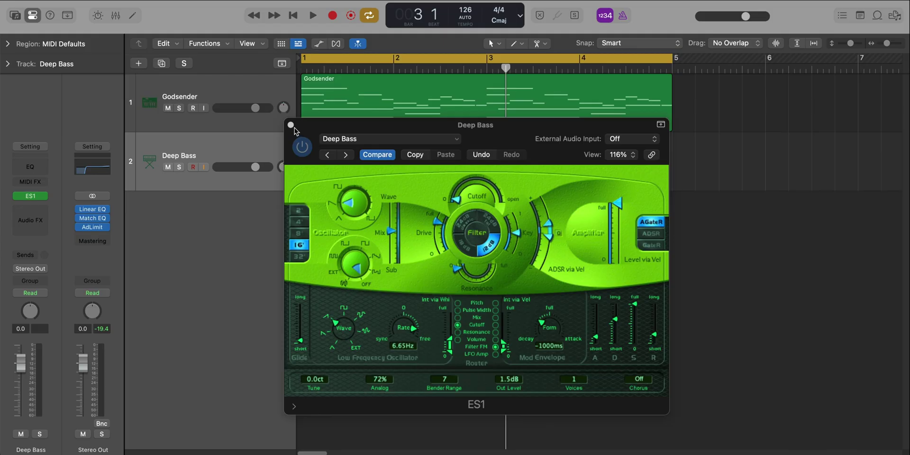
click(294, 125)
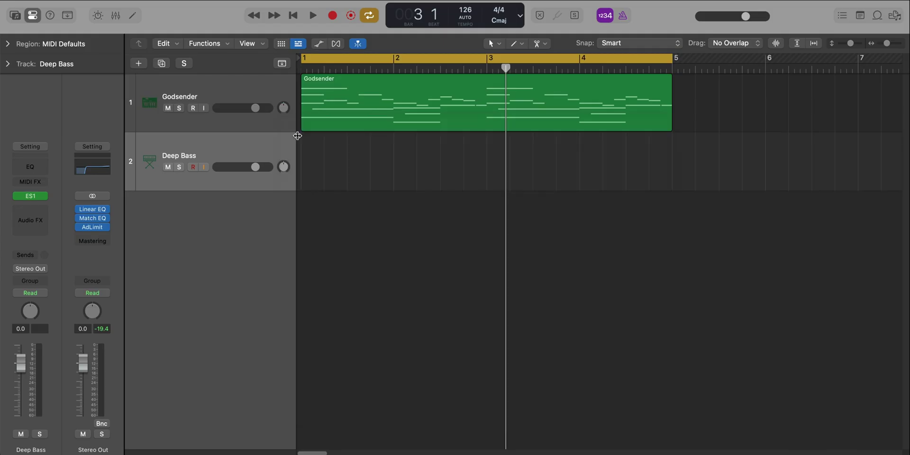
Create an empty MIDI region across bars 1–4 on the Deep Bass track and open it for note editing with the track soloed
click(322, 167)
drag(390, 182, 673, 187)
double_click(598, 170)
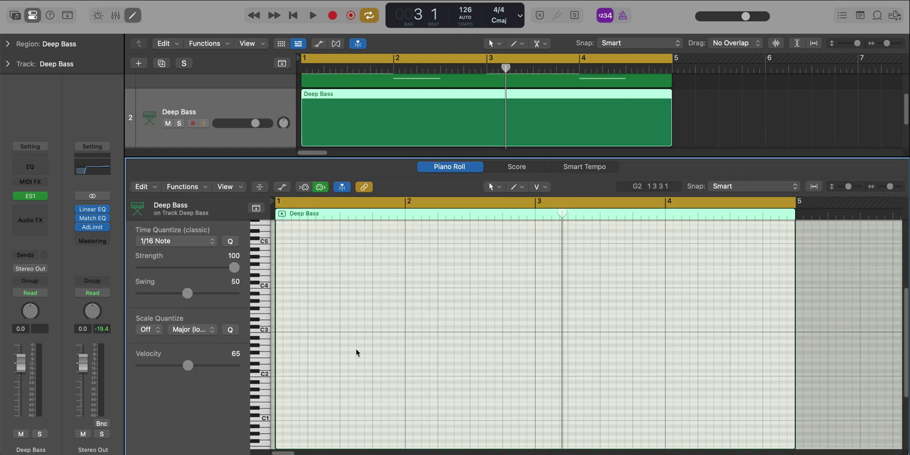
click(179, 124)
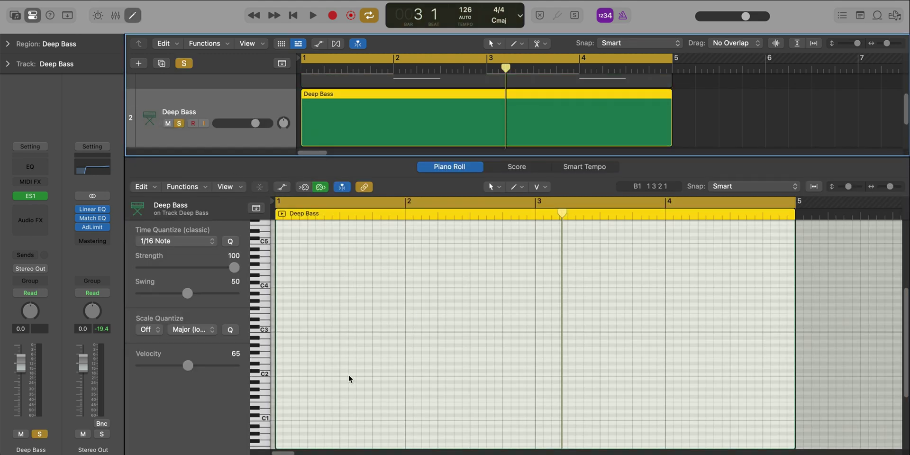
Add a D#1 bass note lasting all of bar 1 and play it back
key(space)
scroll(332, 394, down, 1)
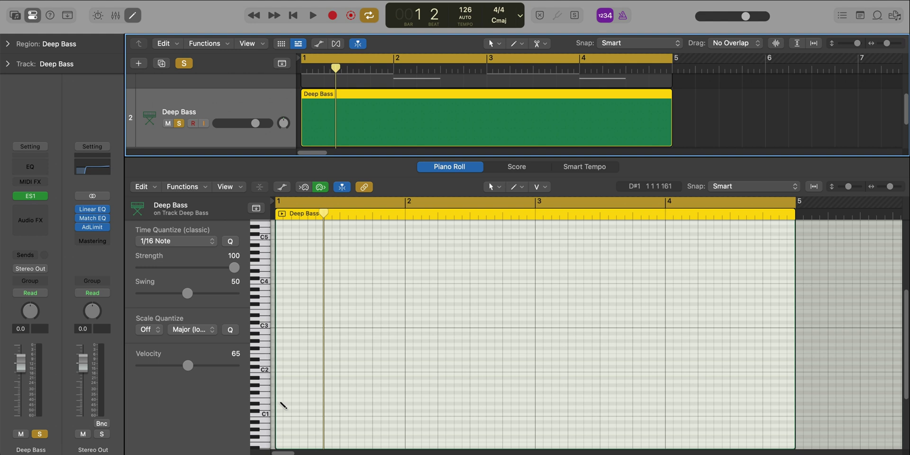
click(283, 405)
drag(337, 403, 404, 421)
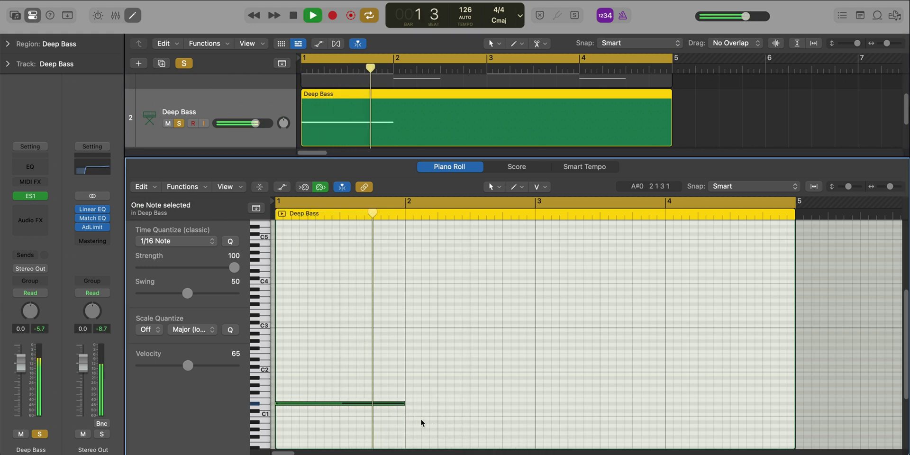
key(space)
Fill bar 2 of the bass line with a B0 half note followed by a C#1 half note and play it back
click(407, 419)
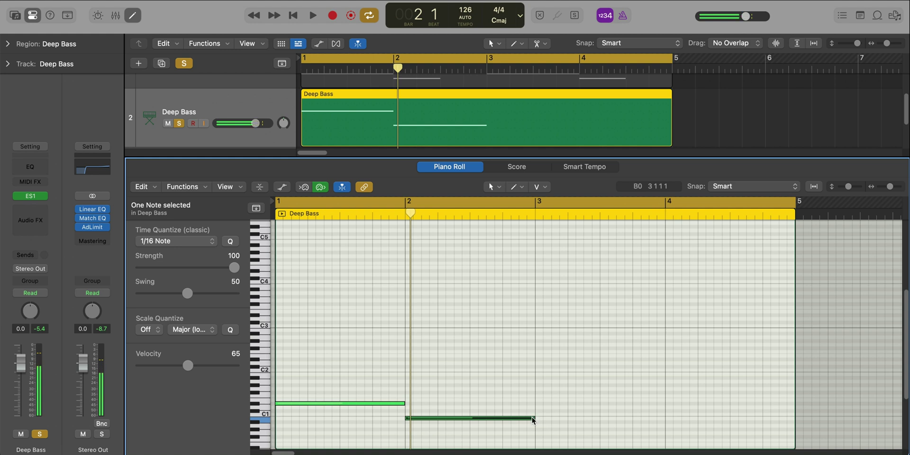
drag(533, 420, 469, 419)
click(472, 411)
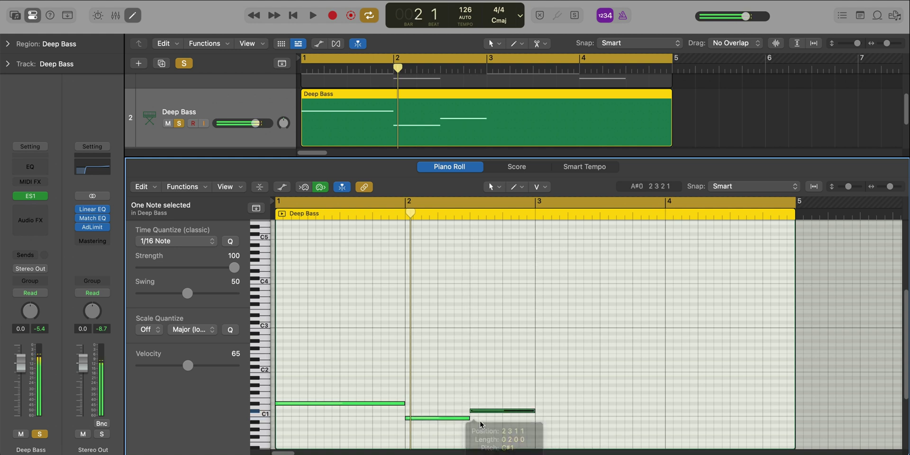
key(space)
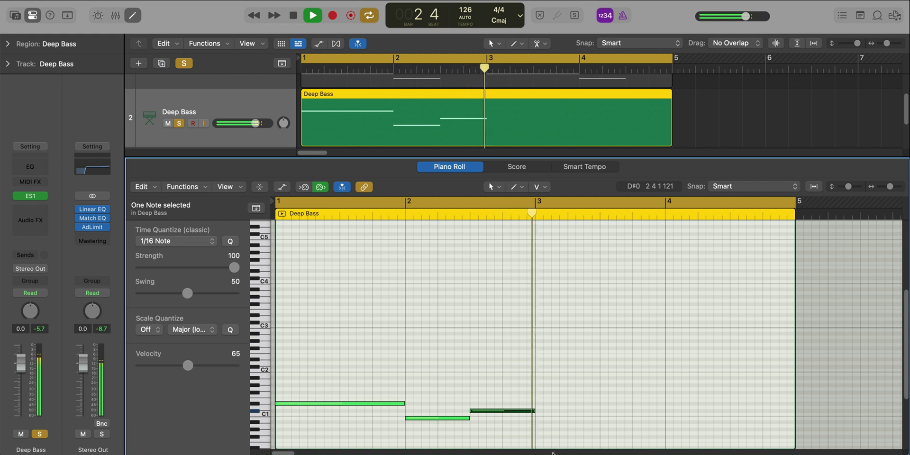
Repeat the bass notes of bars 1–2 into bars 3–4 and solo the Godsender track alongside the bass
drag(558, 438, 335, 393)
key(super+r)
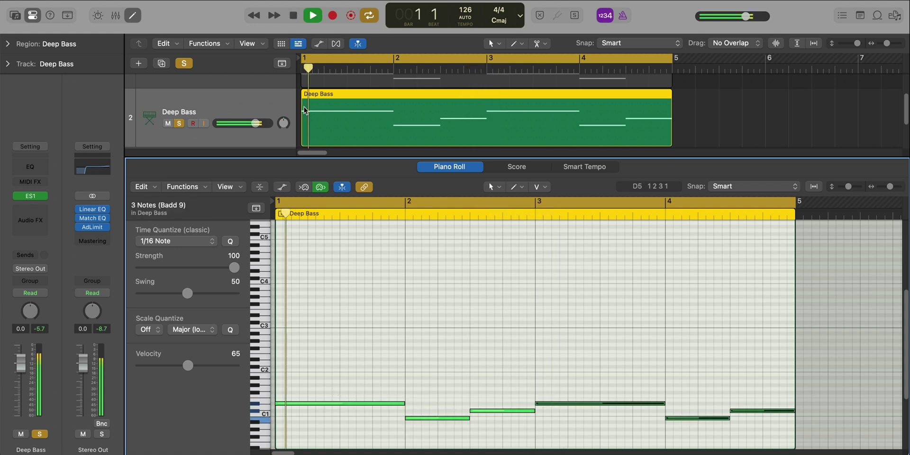
key(x)
key(x)
click(179, 108)
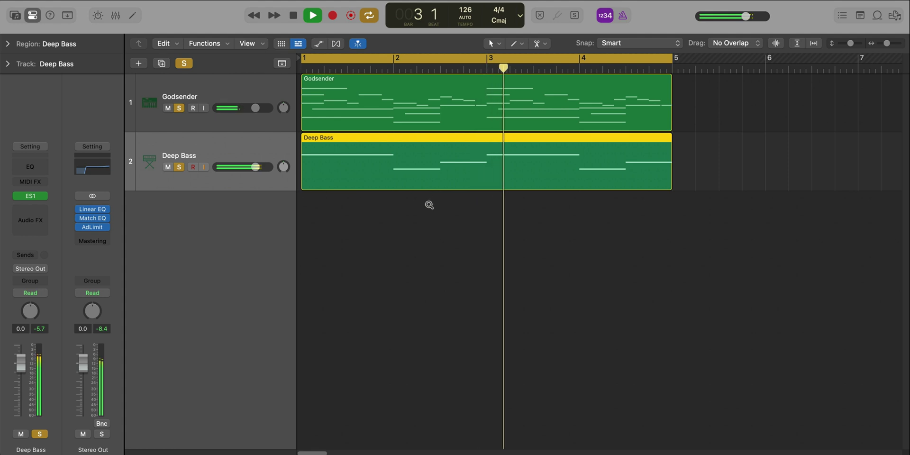
Raise the filter cutoff of the Deep Bass ES1 slightly and listen to it during playback
ctrl+alt+click(429, 205)
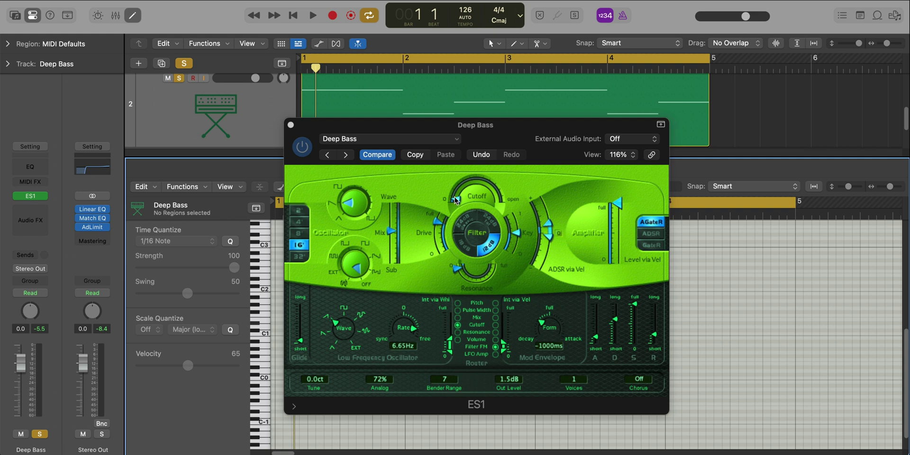
key(space)
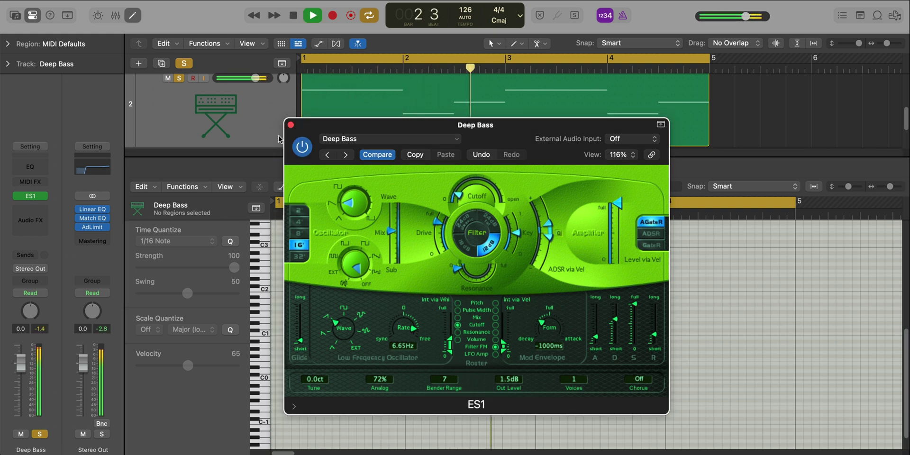
click(291, 125)
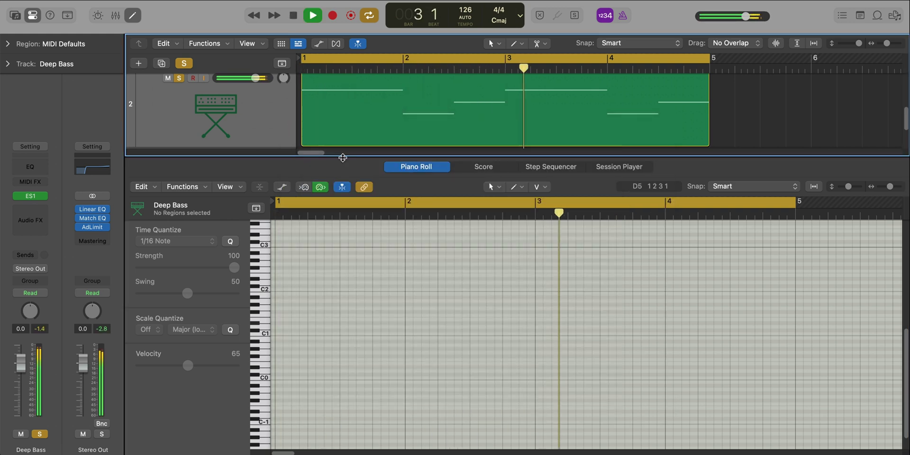
Shape the Deep Bass Channel EQ with a 625 Hz, 24 dB/Oct high cut and a 48 dB/Oct low cut raised above 20 Hz
click(367, 145)
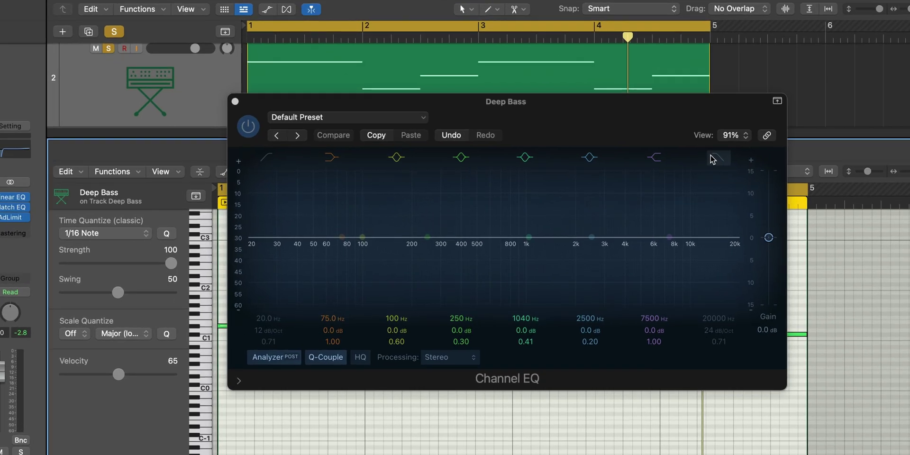
click(712, 159)
drag(736, 249, 460, 242)
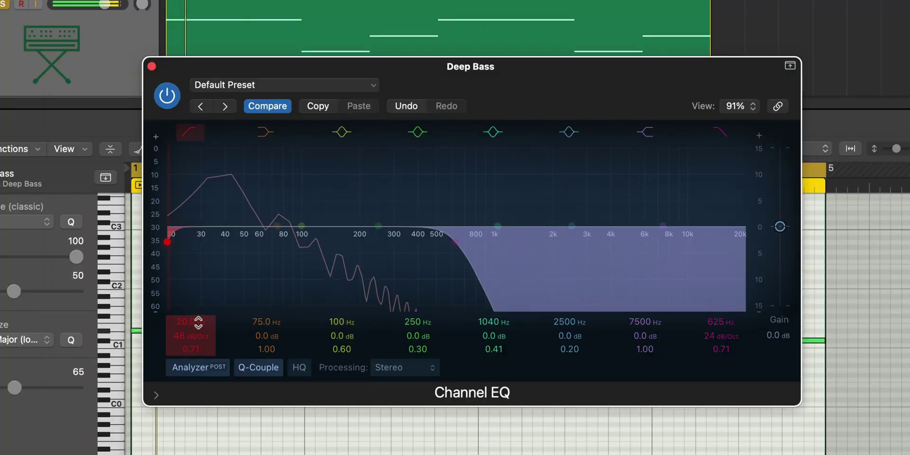
drag(167, 241, 209, 242)
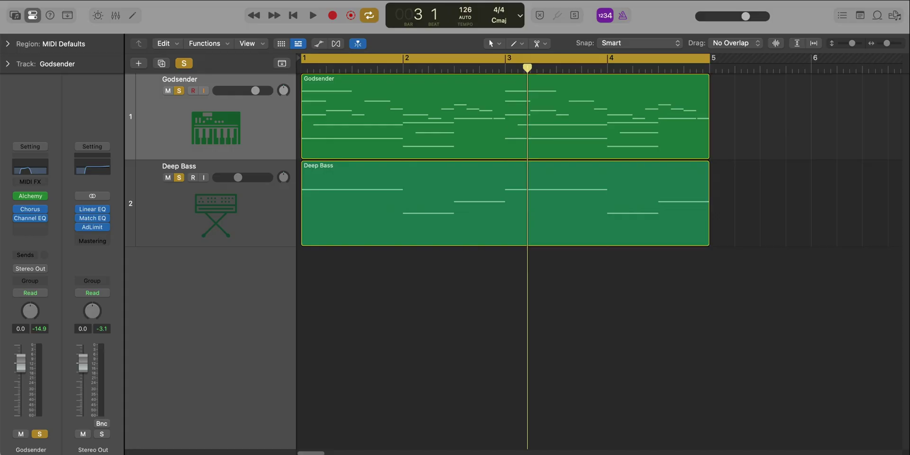
Add a new software instrument track and place it below the Deep Bass track
click(138, 64)
key(Return)
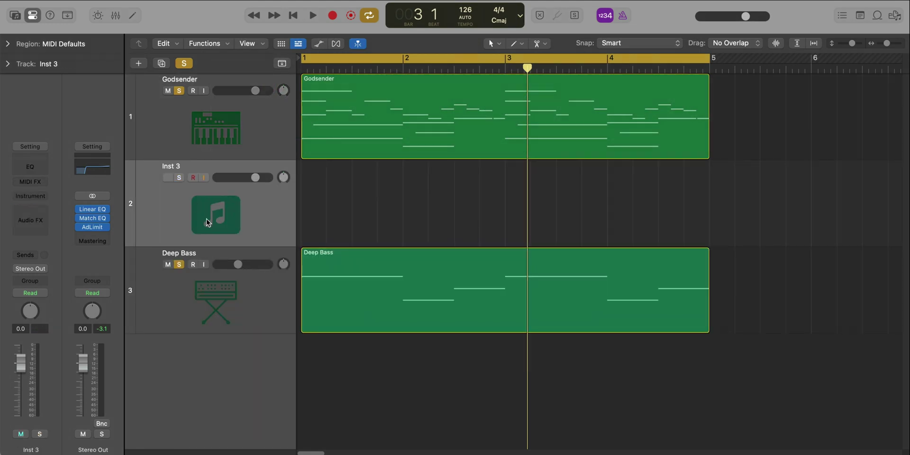
drag(228, 311, 226, 308)
Load Alchemy on the third instrument track, search its presets for "amber dark" and choose Amber Dark
click(21, 197)
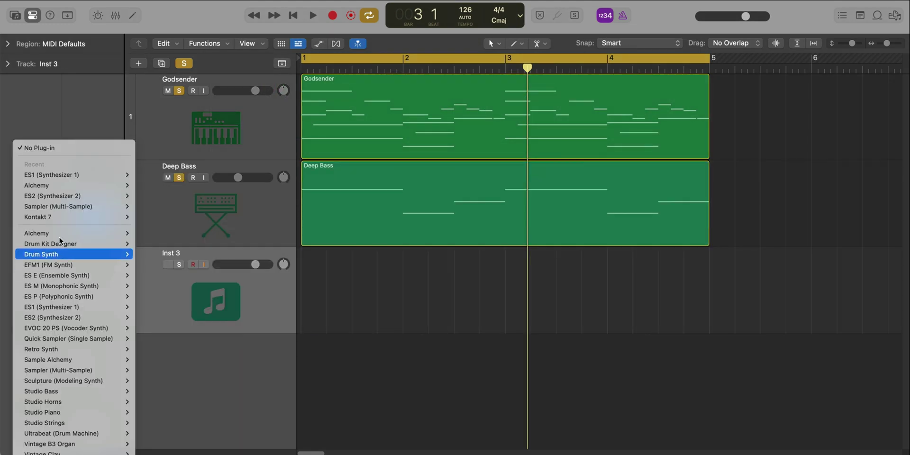
mouse_move(94, 181)
click(147, 185)
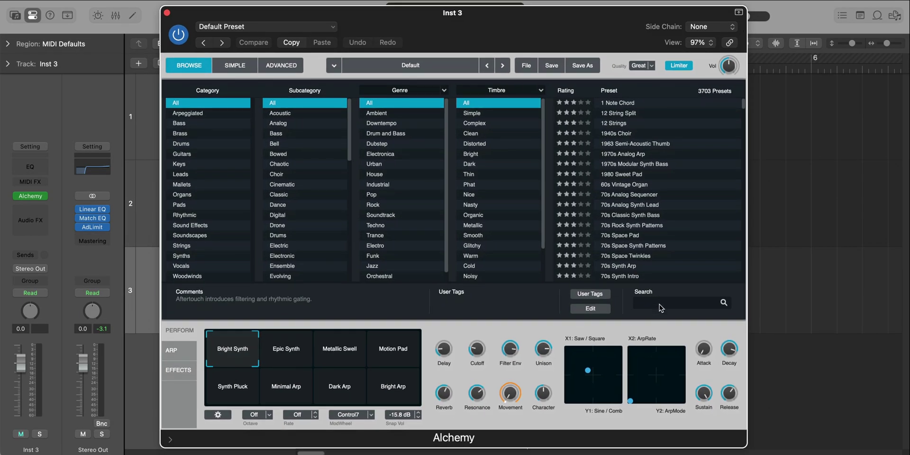
text(amber dark)
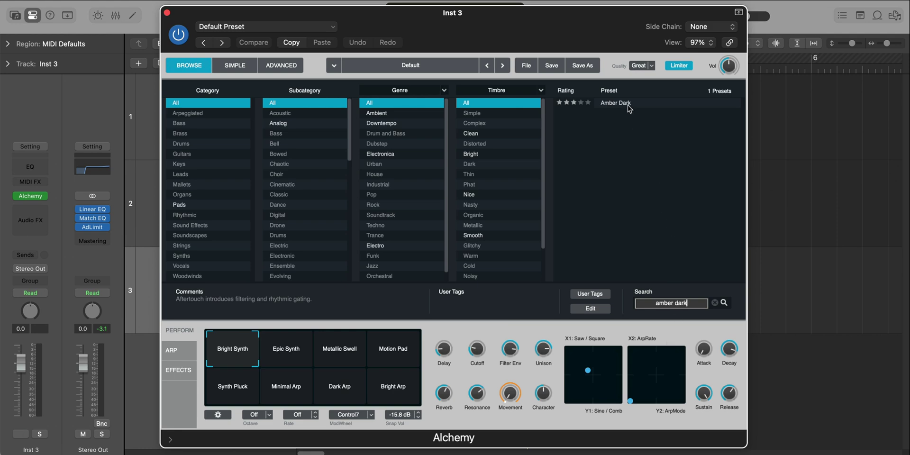
click(616, 103)
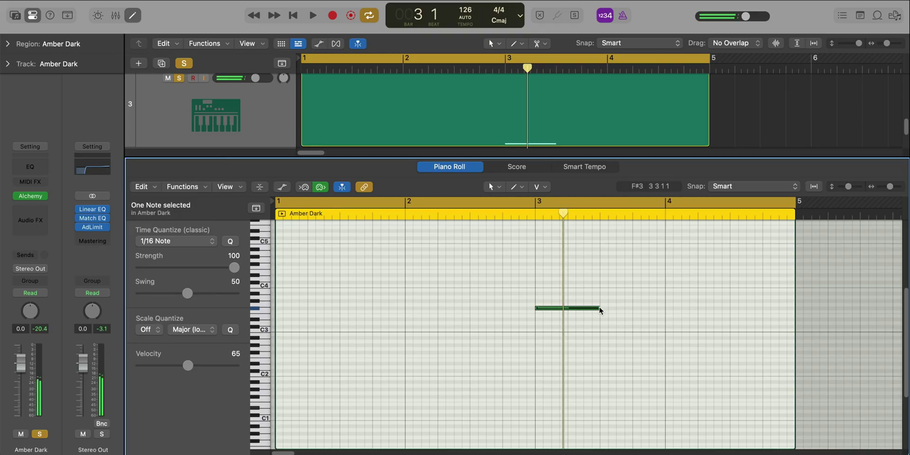
Lengthen the F#3 note to fill bar 3 of the Amber Dark region and play it back together with the unsoloed tracks
drag(599, 311, 665, 309)
click(638, 272)
key(super+a)
key(space)
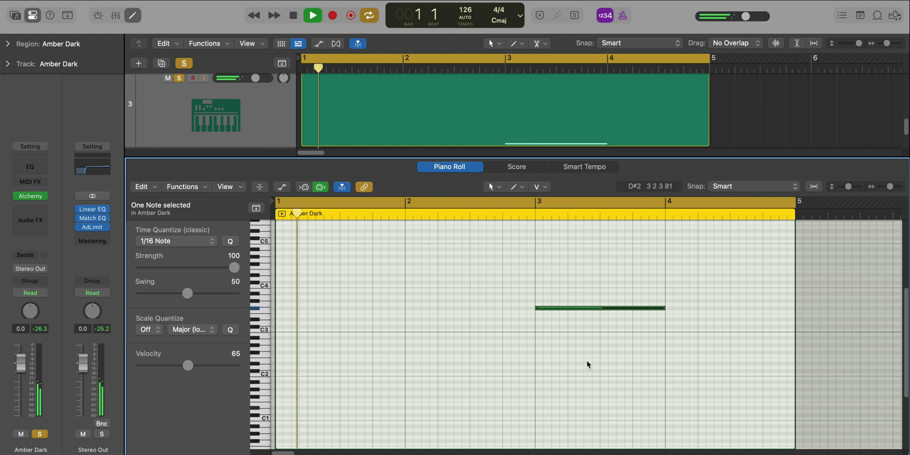
key(e)
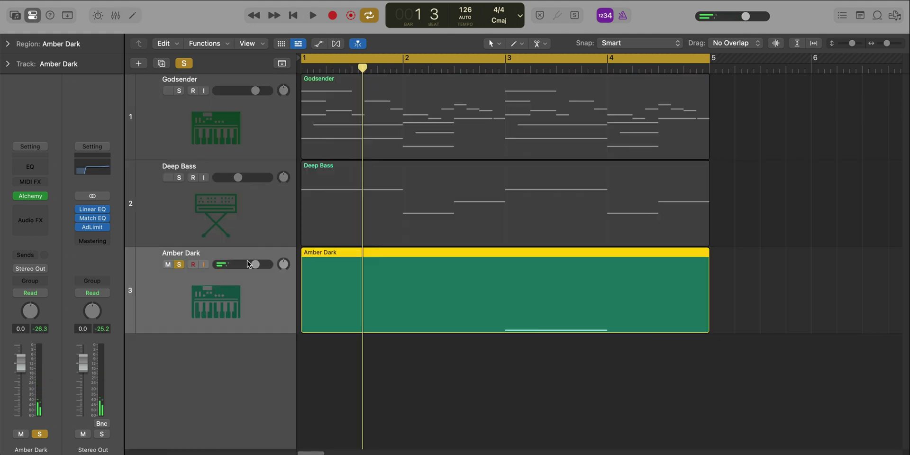
click(179, 264)
key(space)
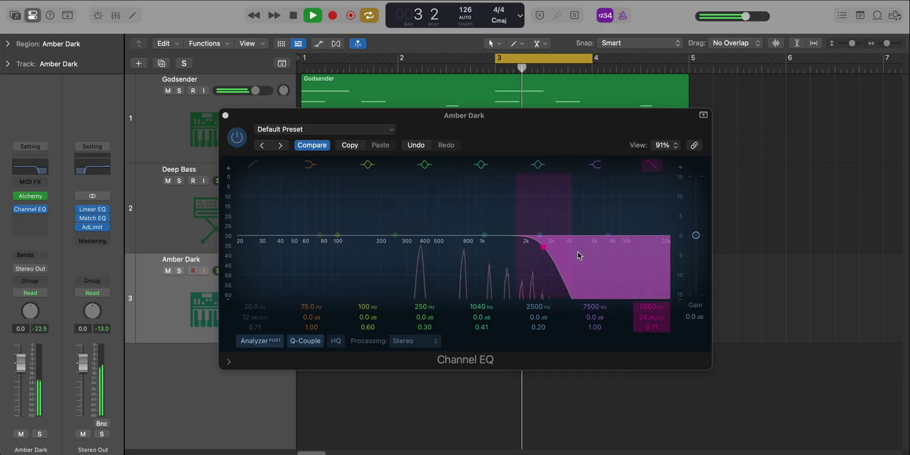
Shape the Amber Dark Channel EQ with a 560 Hz, 48 dB/Oct high cut at Q 0.48 and a 12 dB/Oct low cut around 298 Hz
drag(652, 307, 652, 332)
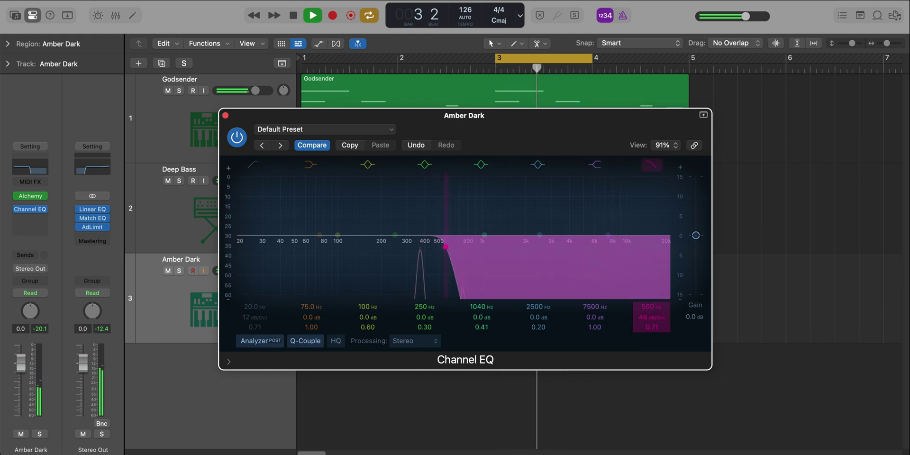
drag(651, 327, 652, 334)
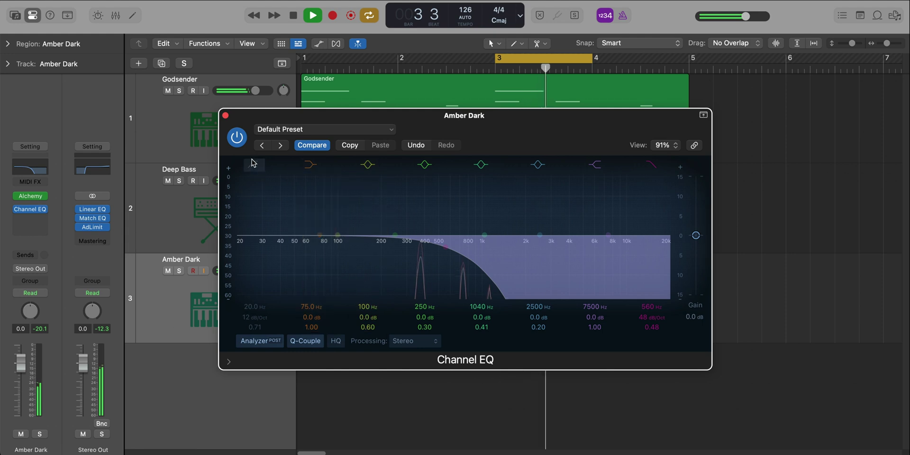
drag(256, 242, 391, 260)
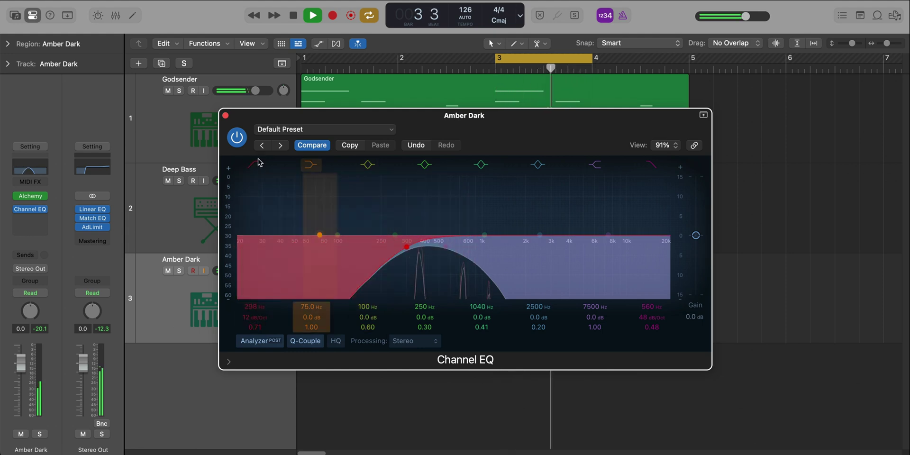
click(226, 115)
key(space)
Insert a Chorus after the Channel EQ on the Amber Dark track and listen to it with the default settings
click(40, 220)
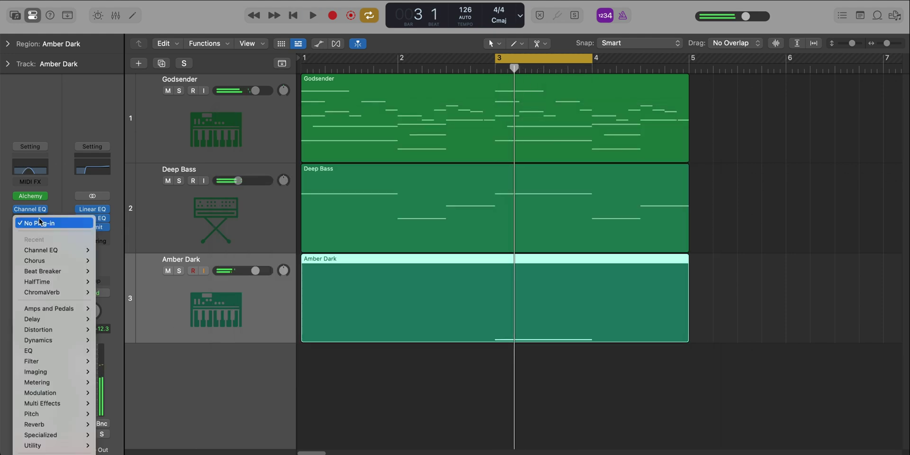
mouse_move(73, 264)
click(108, 260)
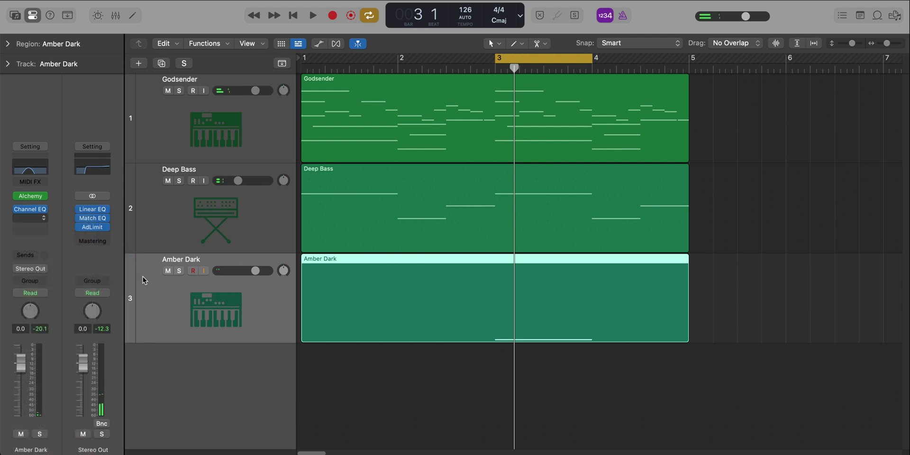
key(space)
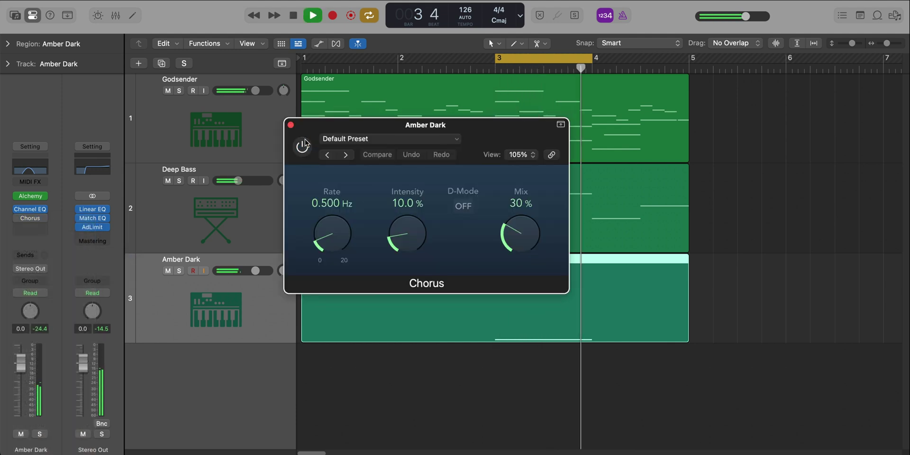
click(290, 125)
key(space)
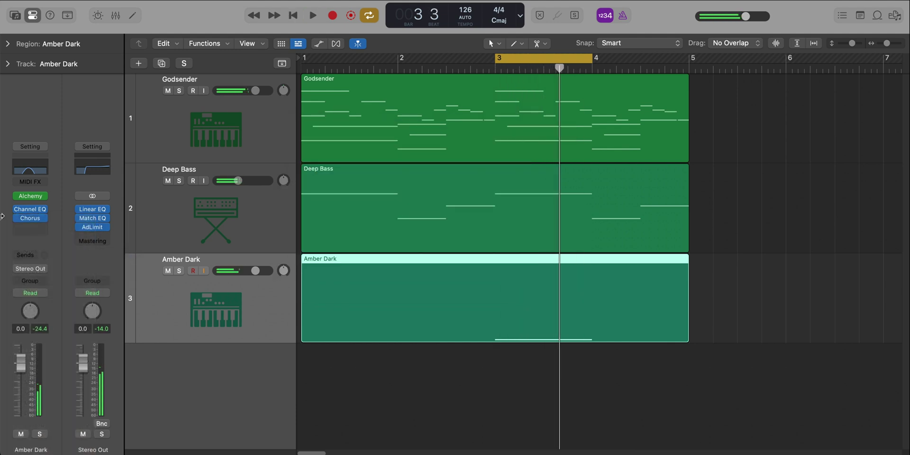
Insert ChromaVerb after the Chorus on the Amber Dark track and load its FX preset Cave
click(30, 227)
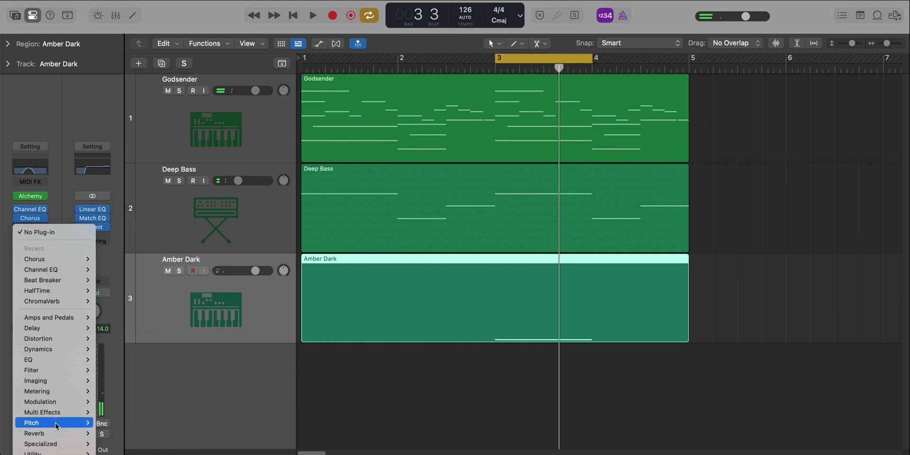
mouse_move(56, 435)
mouse_move(121, 434)
click(183, 434)
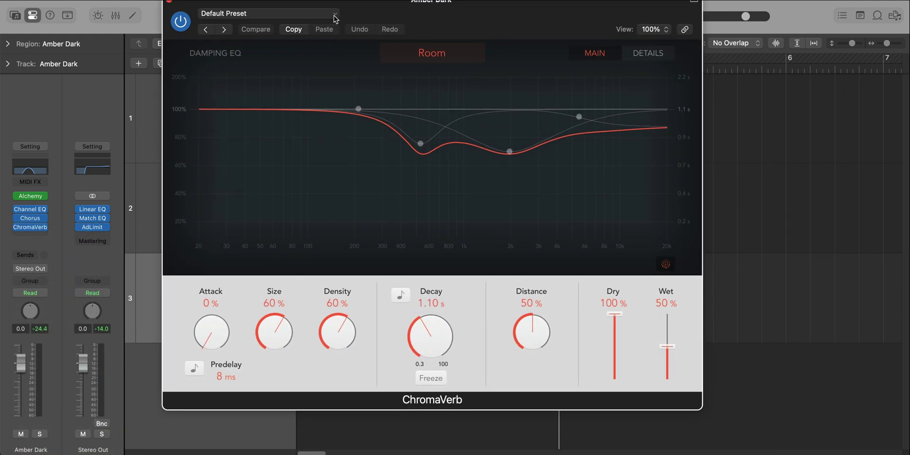
click(334, 18)
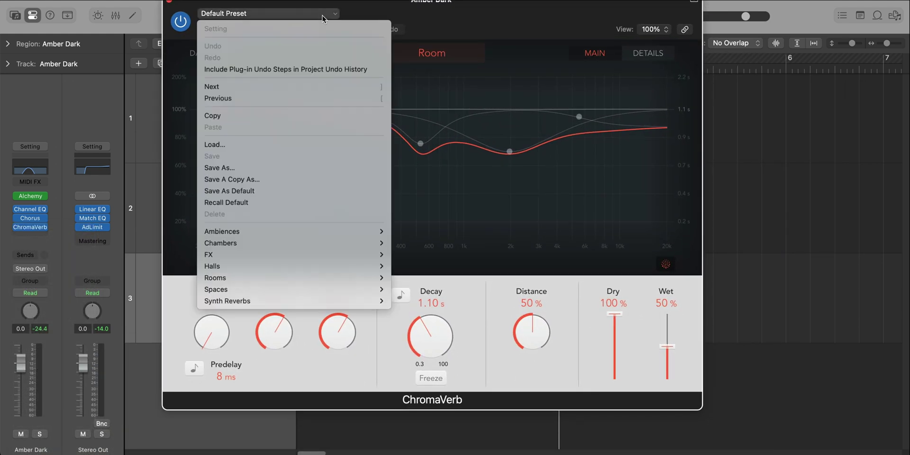
mouse_move(265, 256)
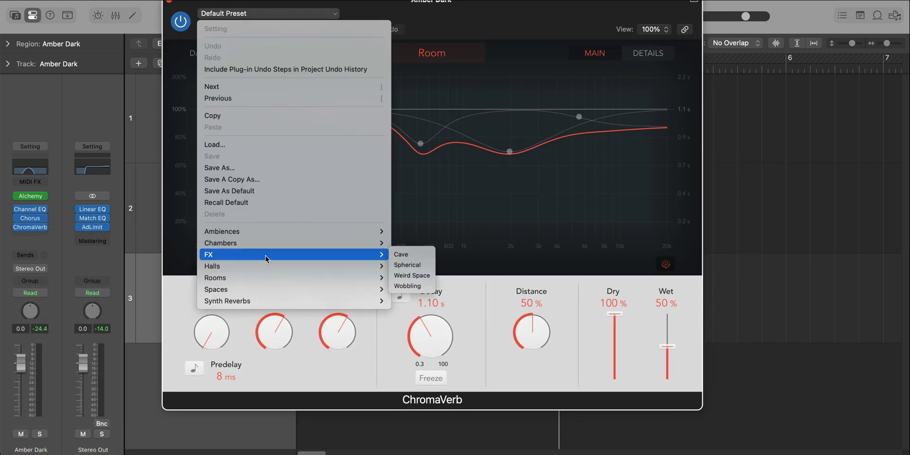
click(397, 254)
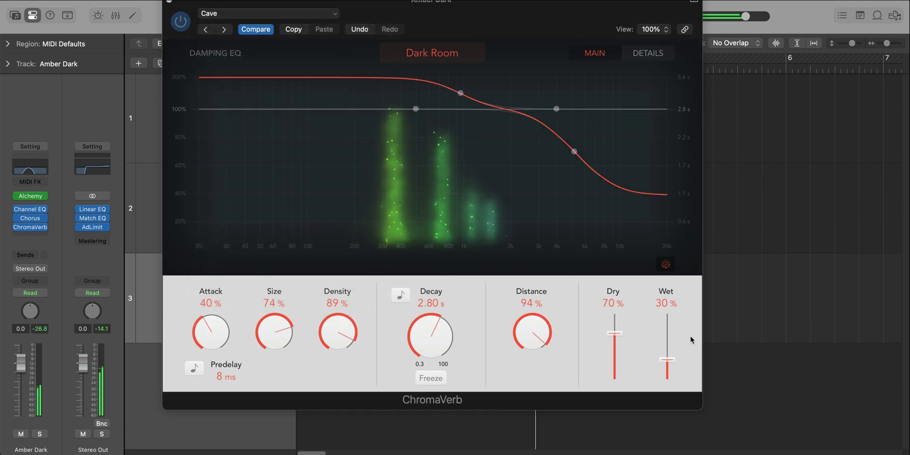
Raise ChromaVerb's wet level to 50 %, pull its low damping point to 810 Hz at ratio 0.71, and compare it with the reverb bypassed
drag(668, 359, 667, 346)
mouse_move(459, 93)
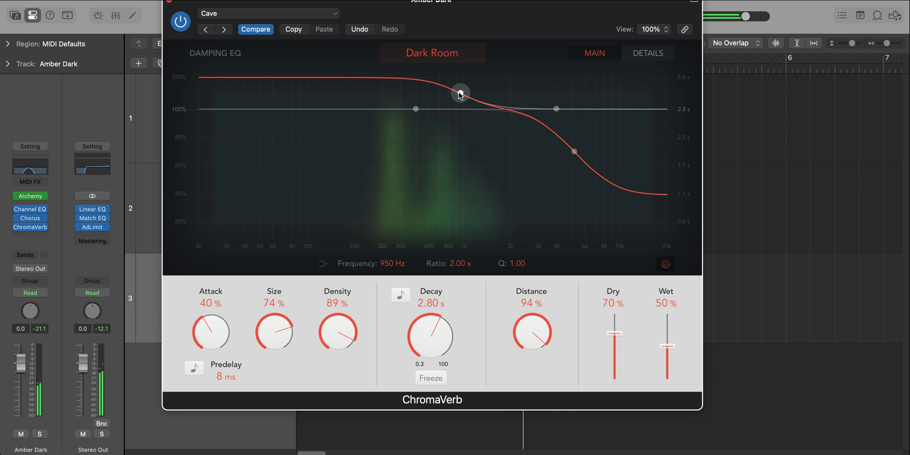
drag(458, 93, 447, 134)
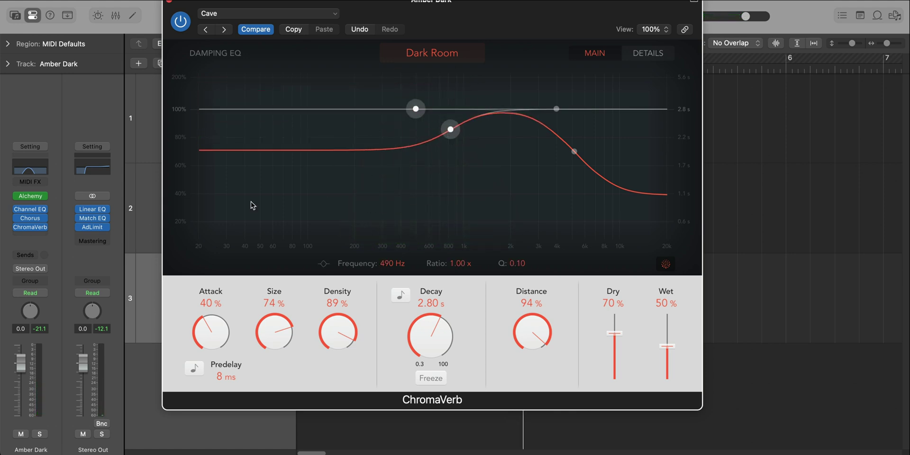
key(space)
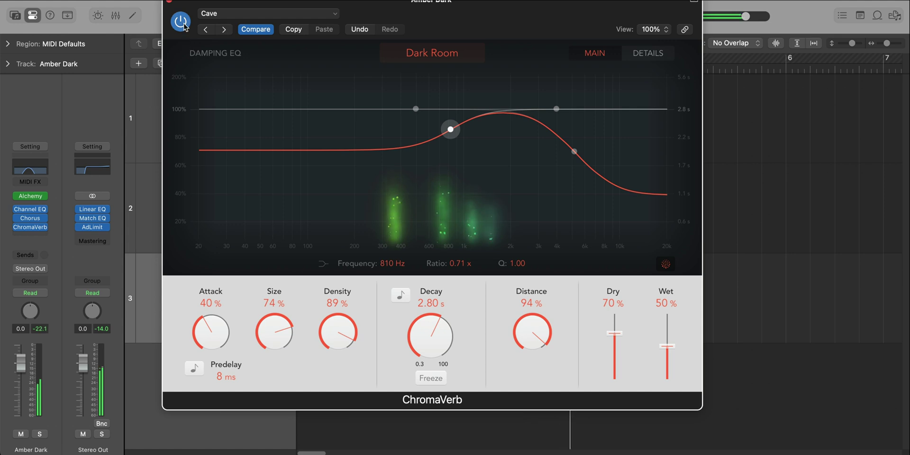
click(183, 24)
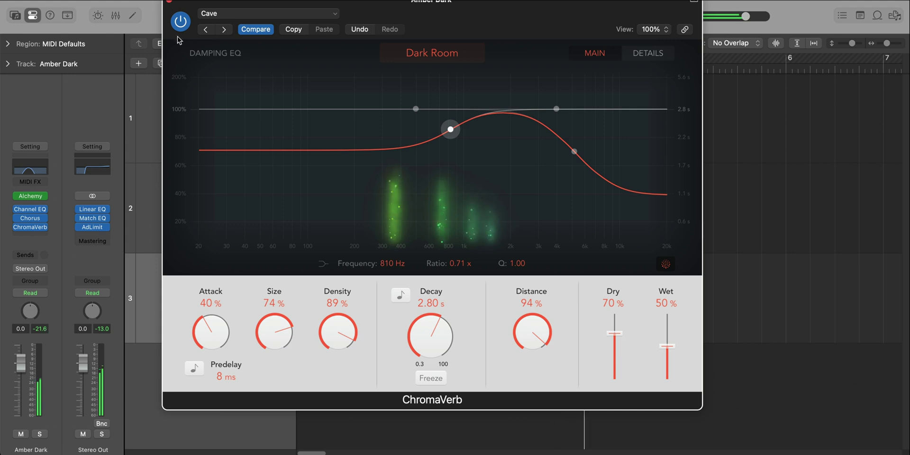
key(super+w)
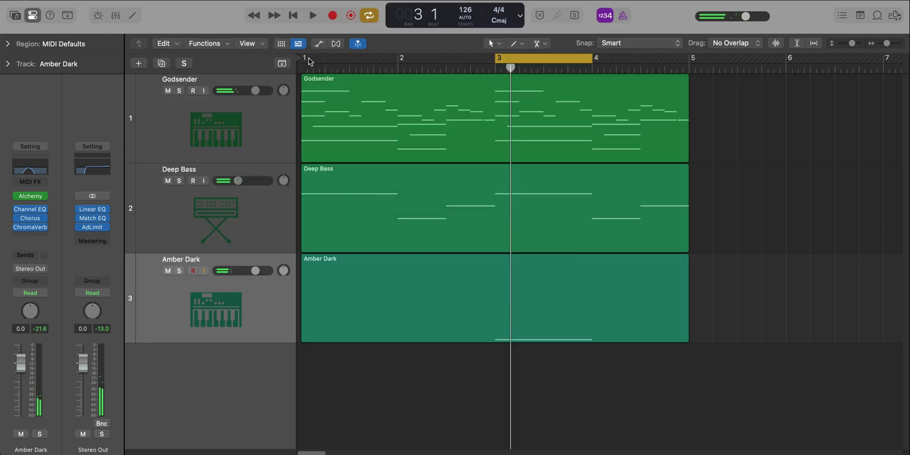
Set the cycle range to bars 1–4 and play back the whole loop
drag(309, 58, 698, 95)
key(space)
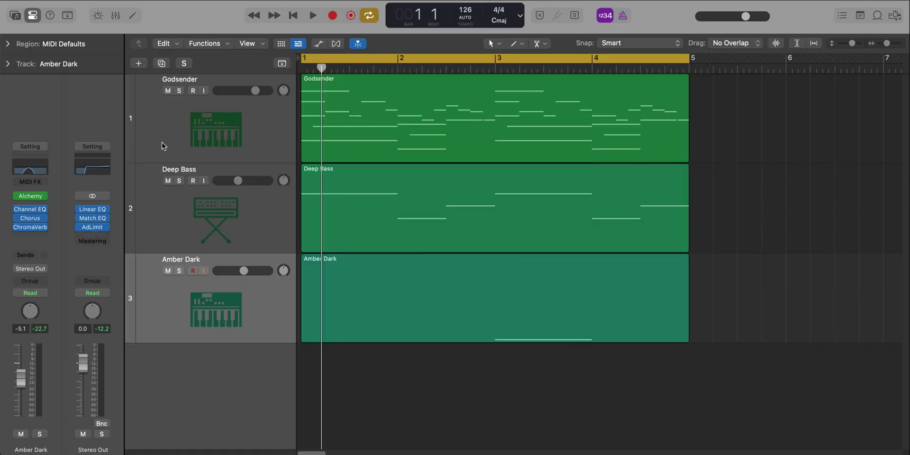
Add a fourth instrument track and load the Fall Back Drum Kit from the user drum kit patches
click(139, 63)
key(Return)
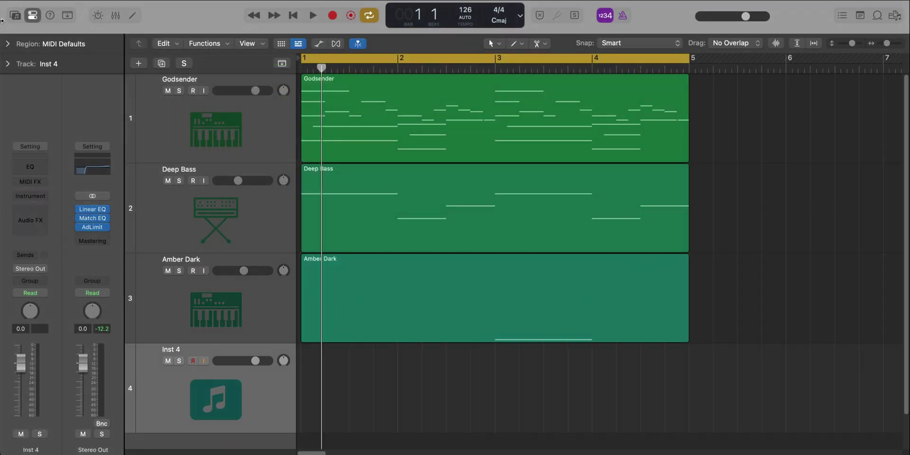
click(12, 19)
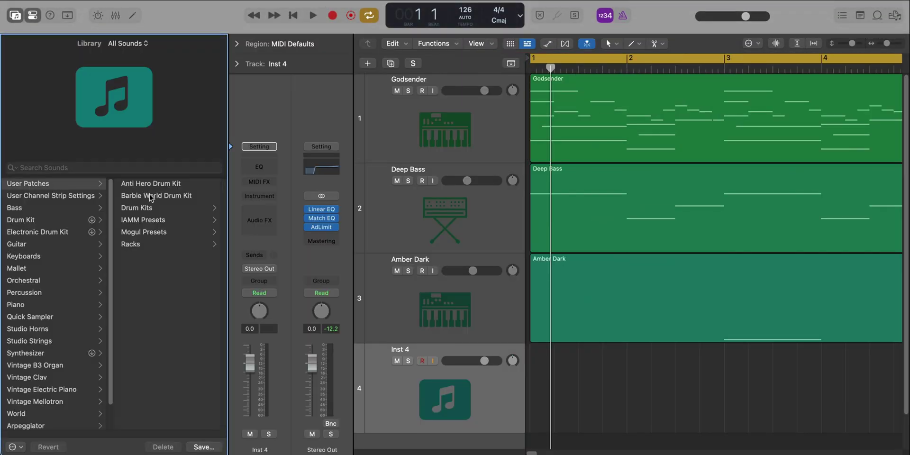
click(143, 209)
scroll(171, 245, down, 15)
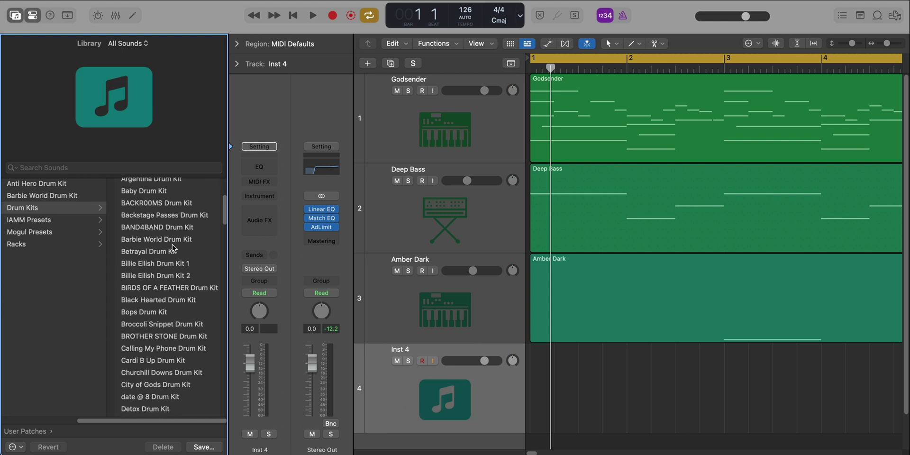
scroll(160, 285, up, 3)
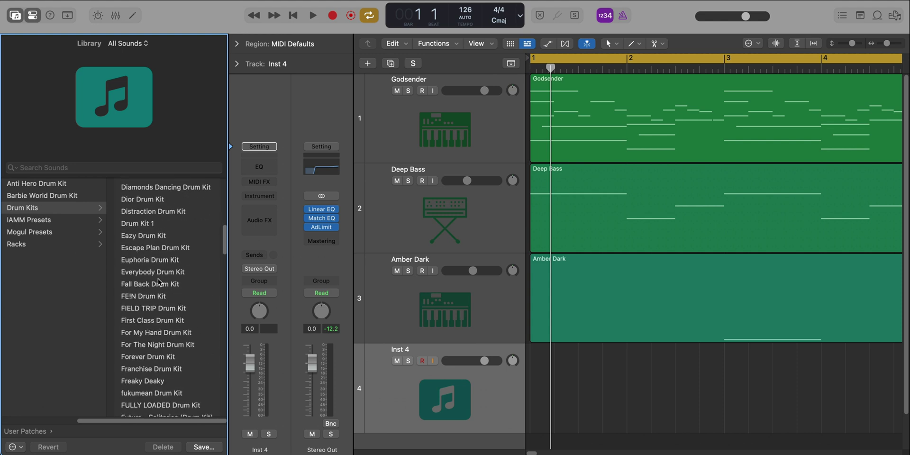
click(147, 283)
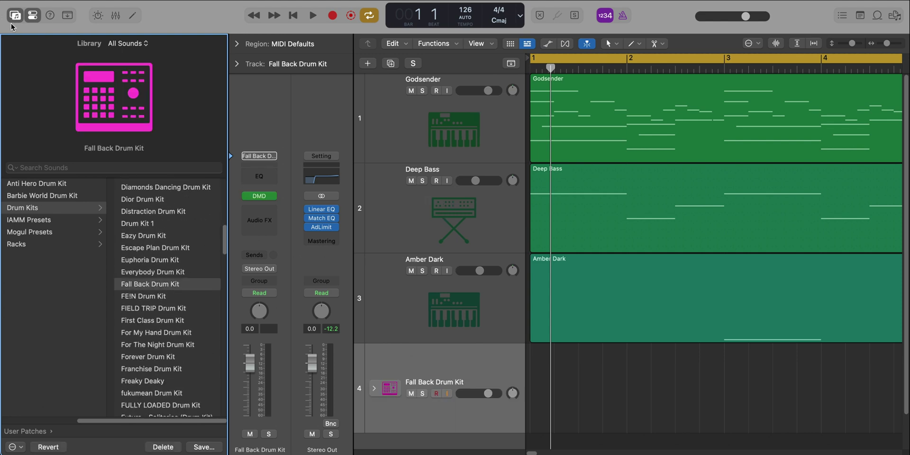
click(15, 15)
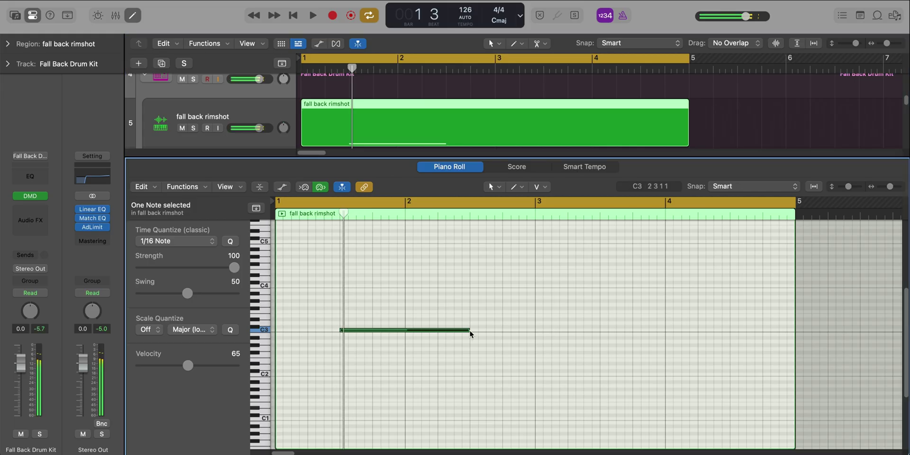
Place short C3 rimshot notes on beat 3 of all four bars and one more half a beat into bar 2 during playback
drag(467, 330, 343, 331)
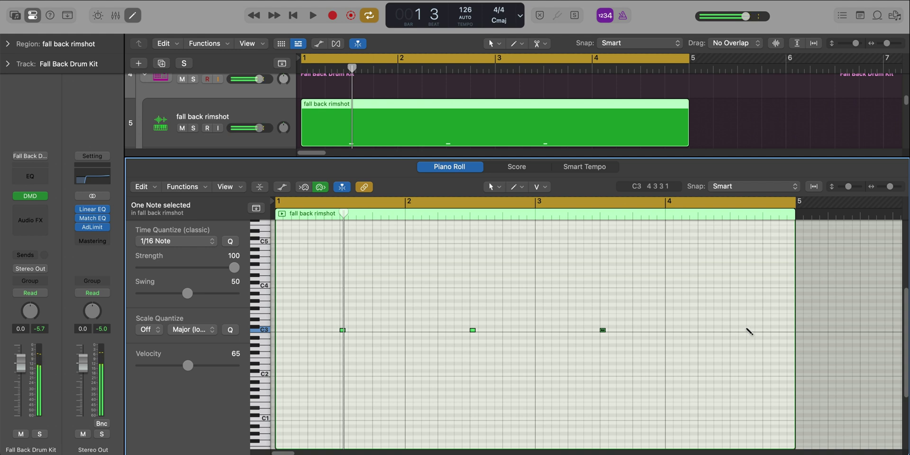
key(space)
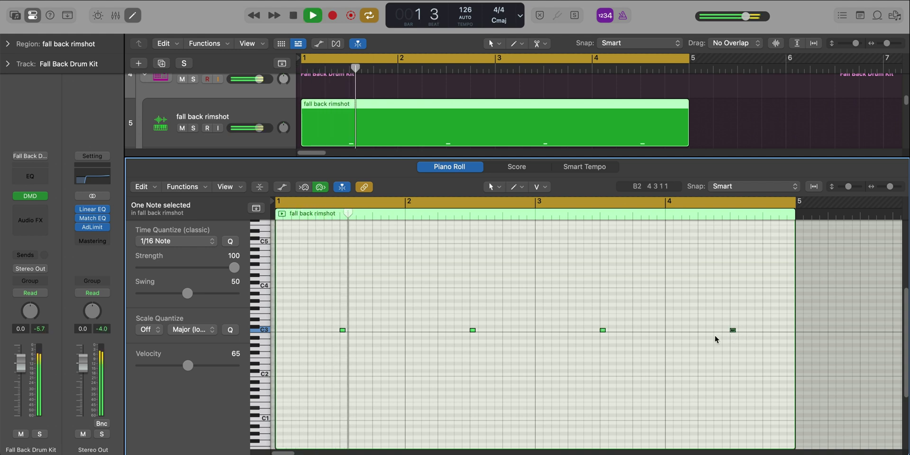
click(424, 329)
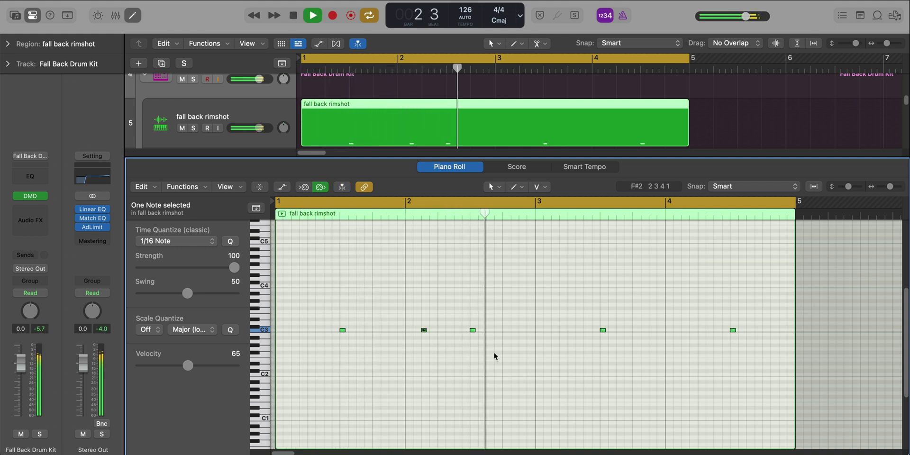
Add a C3 rimshot note half a beat into bar 4 and a C#0 note at 3 2 3 in the kick 1 region
click(684, 330)
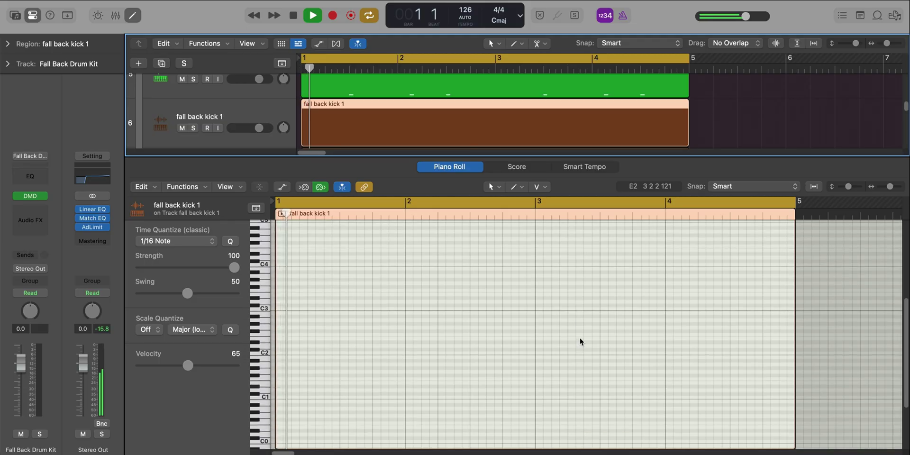
scroll(579, 340, down, 3)
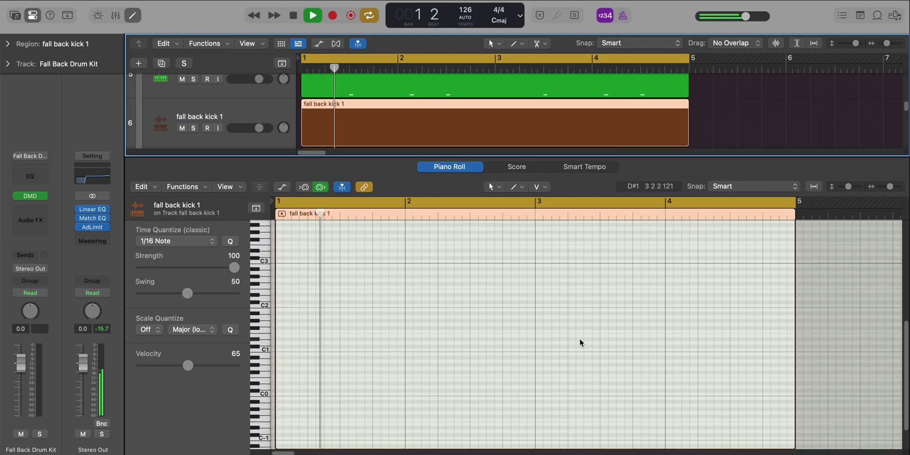
click(587, 391)
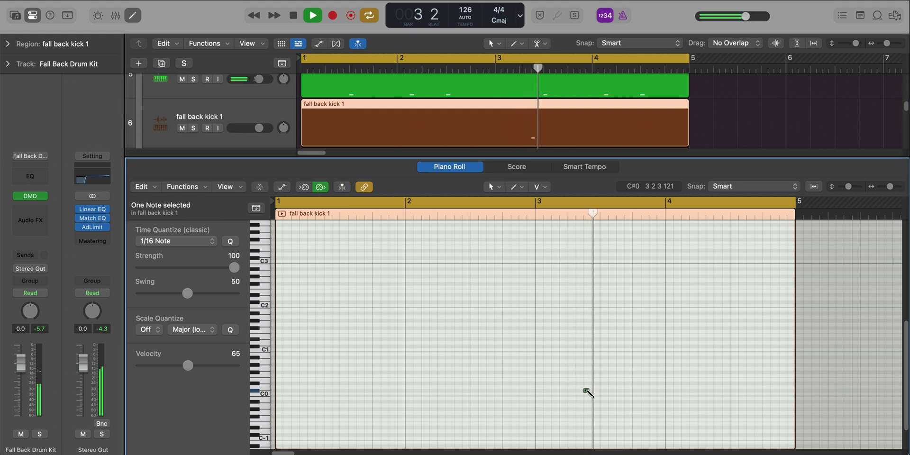
click(513, 216)
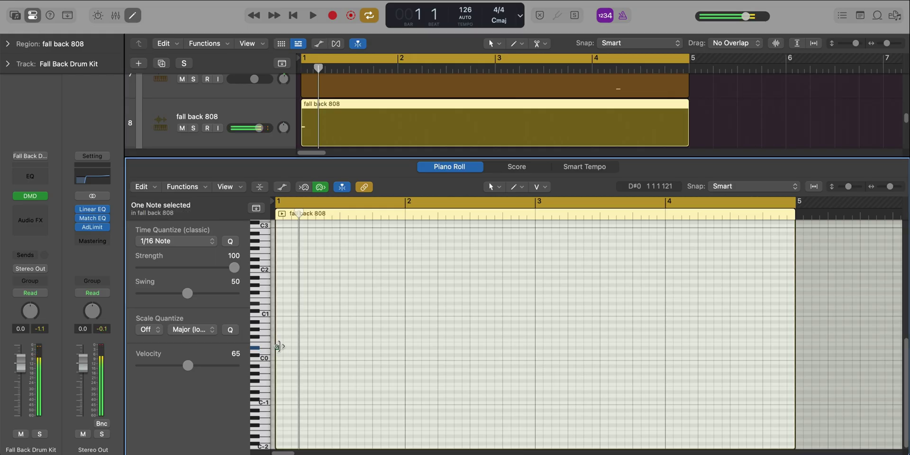
Place one-beat D#0 notes on beats 1 and 4 of bar 1 in the 808 region and set both velocities to 127
drag(278, 346, 308, 347)
key(space)
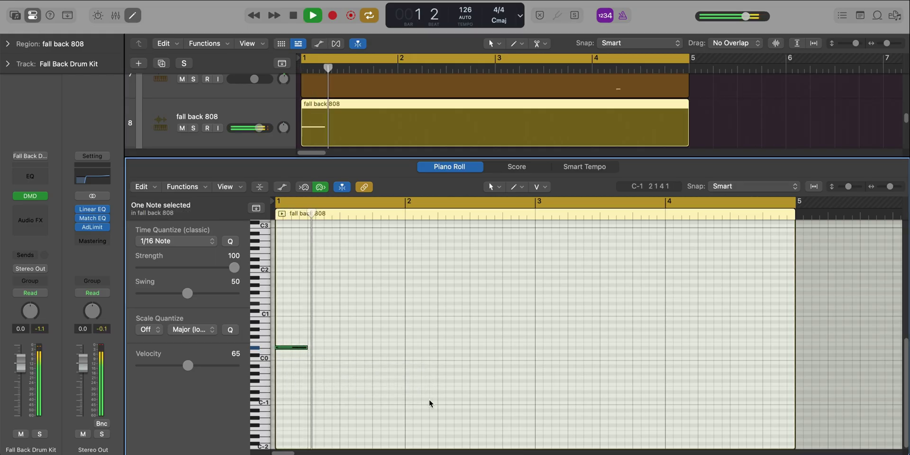
click(374, 347)
key(space)
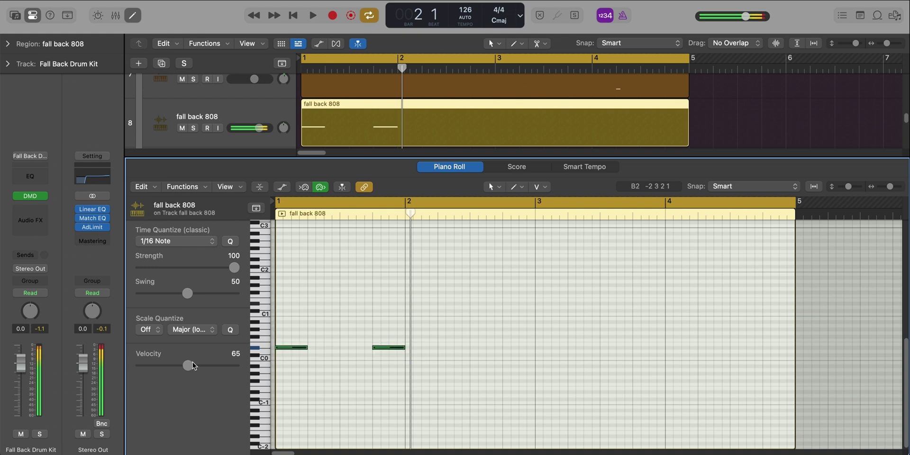
click(237, 365)
key(space)
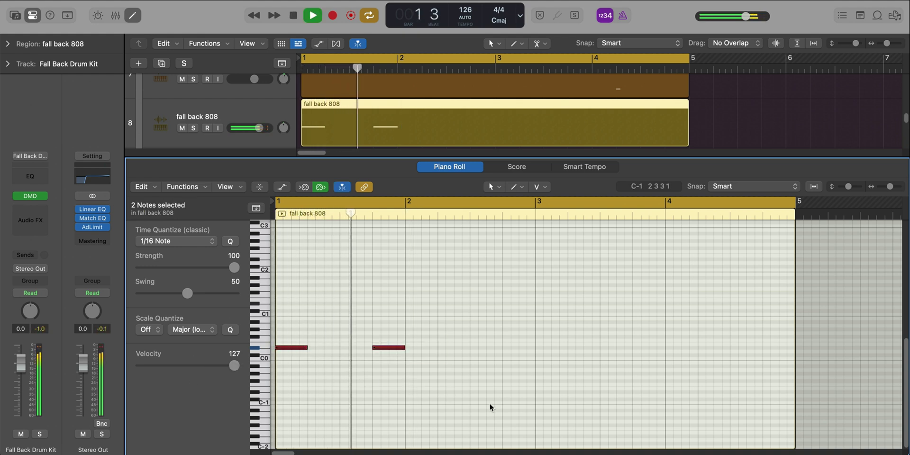
Add D#0 808 notes at the start of bar 3, at 4 3 3 and at 4 4 3, shortening the 4 3 3 note to half a beat
click(539, 347)
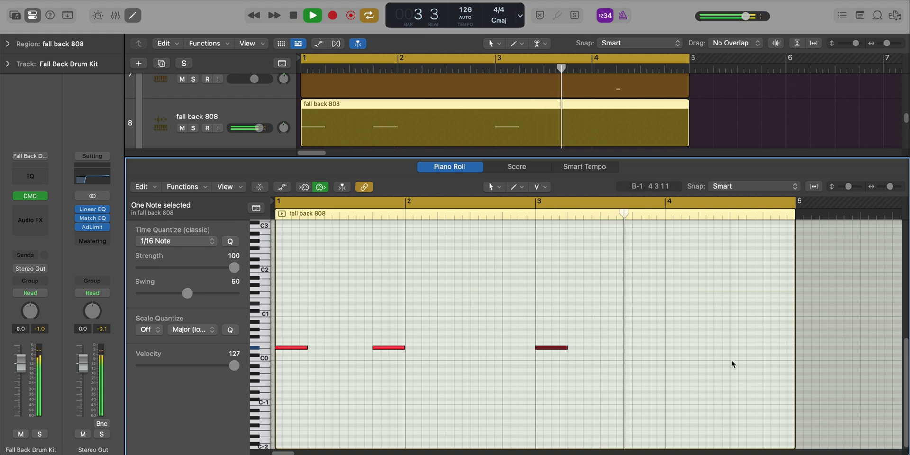
click(755, 349)
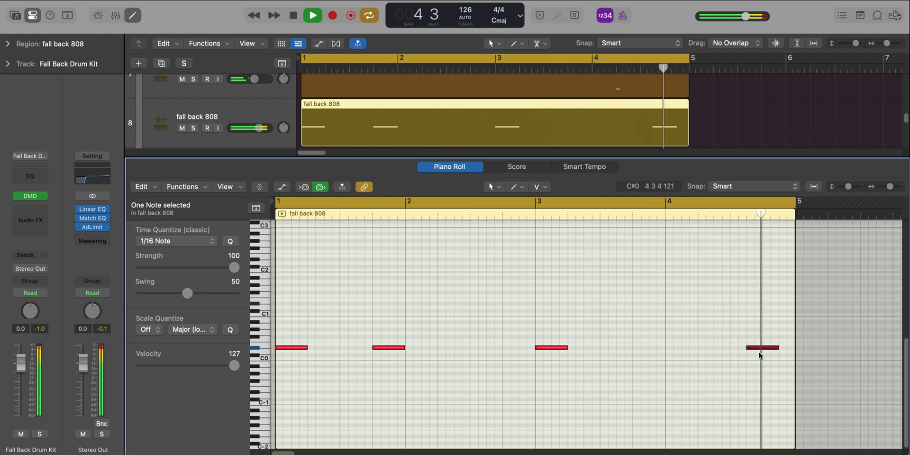
key(space)
drag(777, 347, 763, 347)
click(780, 347)
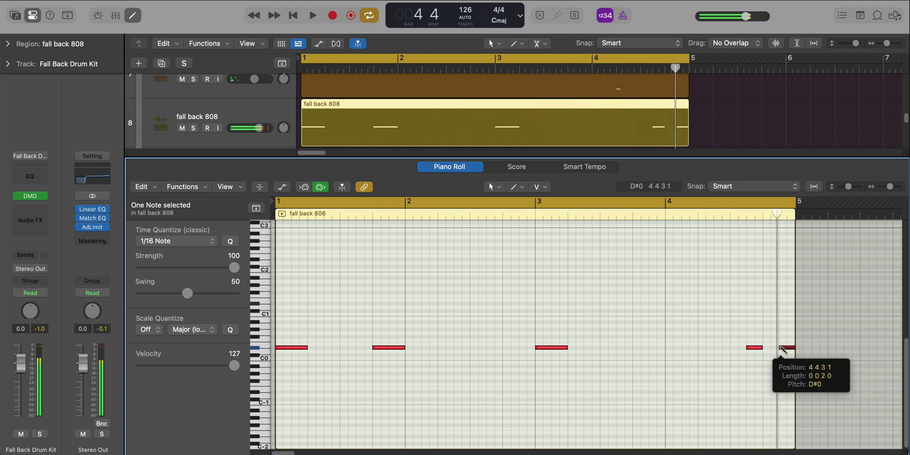
key(space)
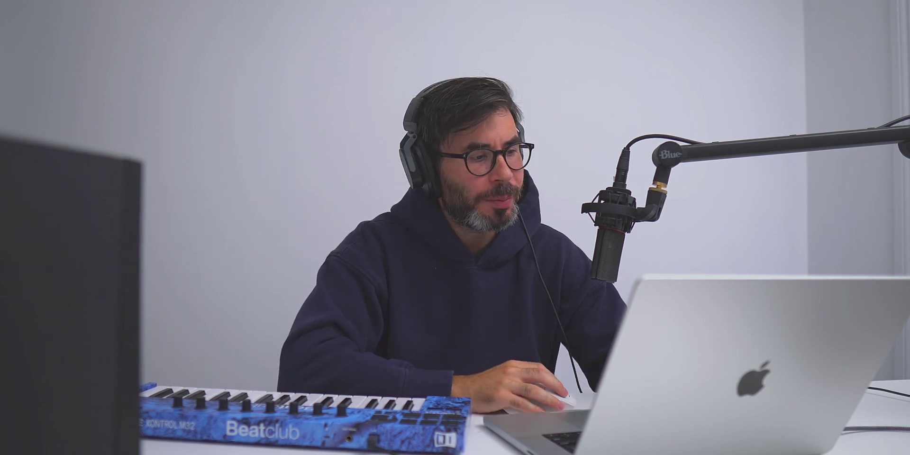
Create a MIDI region on the fall back hihat 1 track, extend it to four bars and open it for note editing
right_click(309, 275)
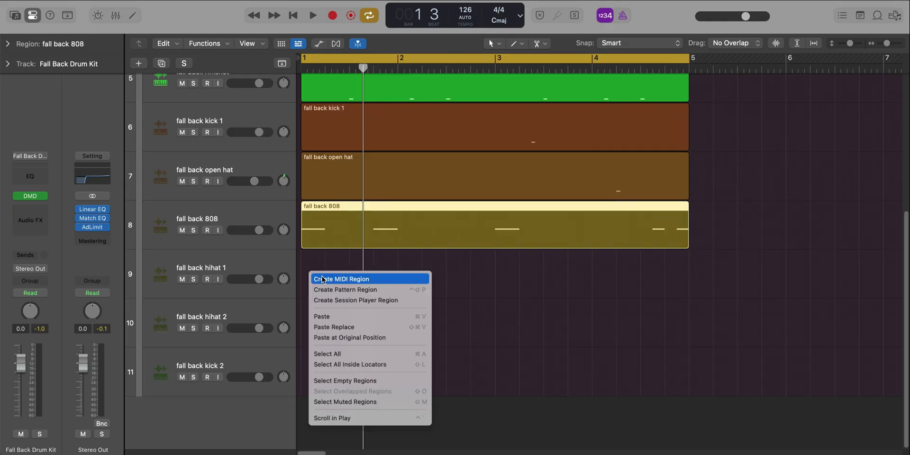
click(322, 279)
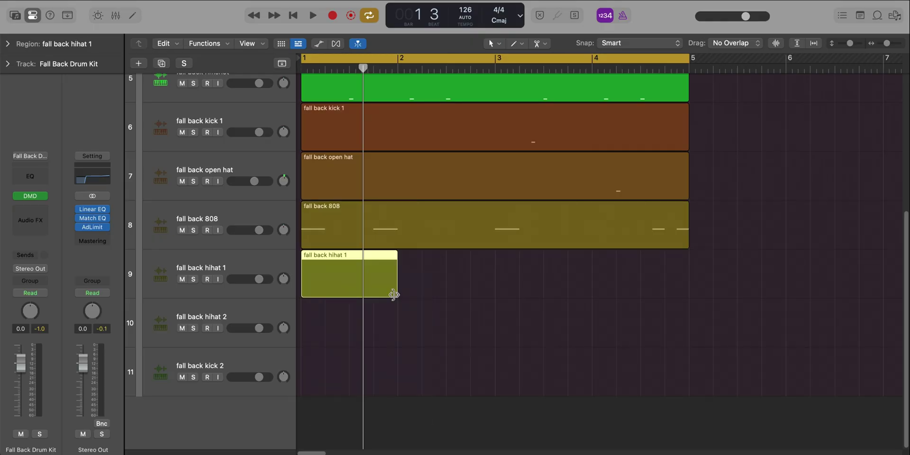
drag(394, 295, 688, 298)
double_click(584, 278)
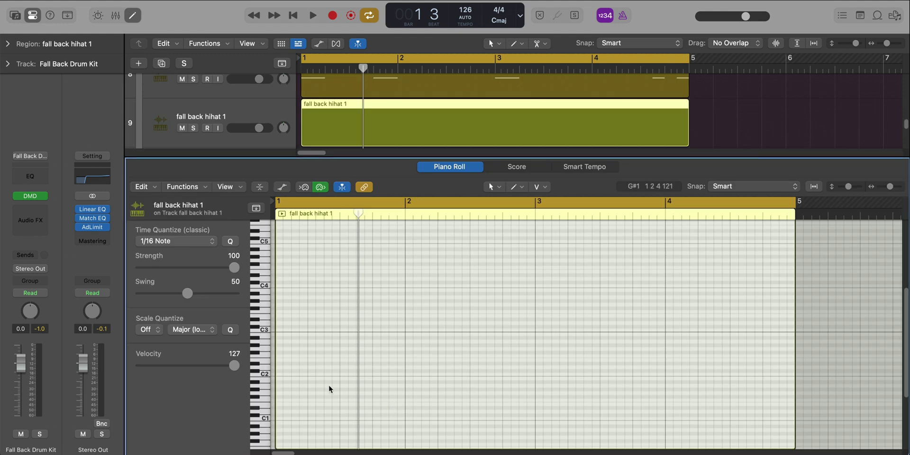
Select the fall back hihat 1 track and open its Quick Sampler
key(super+Down)
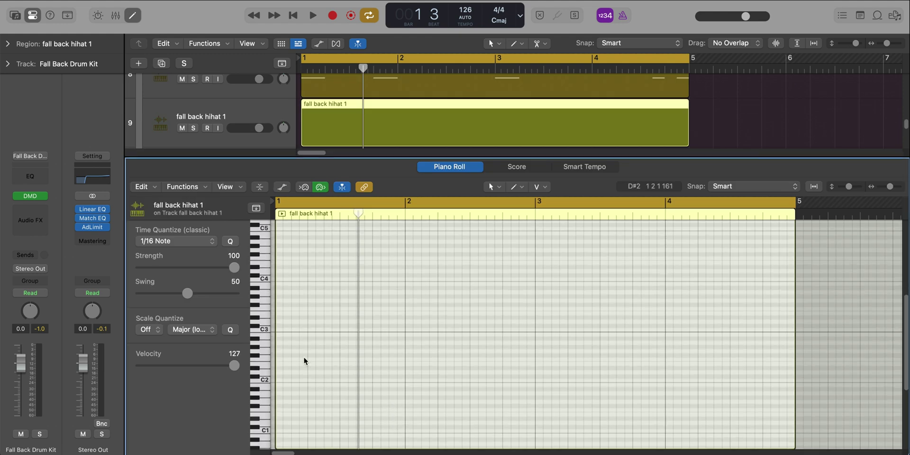
click(235, 121)
click(30, 207)
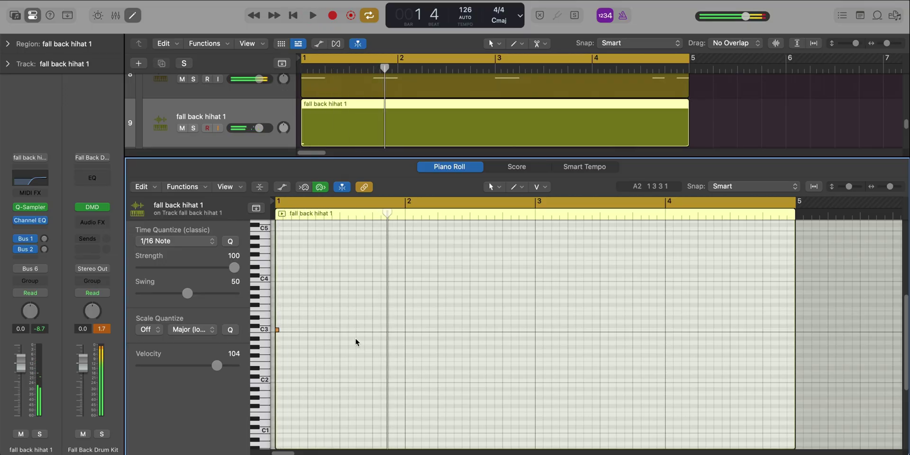
Fill beats 3 and 4 of bar 1 with half-beat-spaced C3 hihat 1 notes and play the loop
click(358, 326)
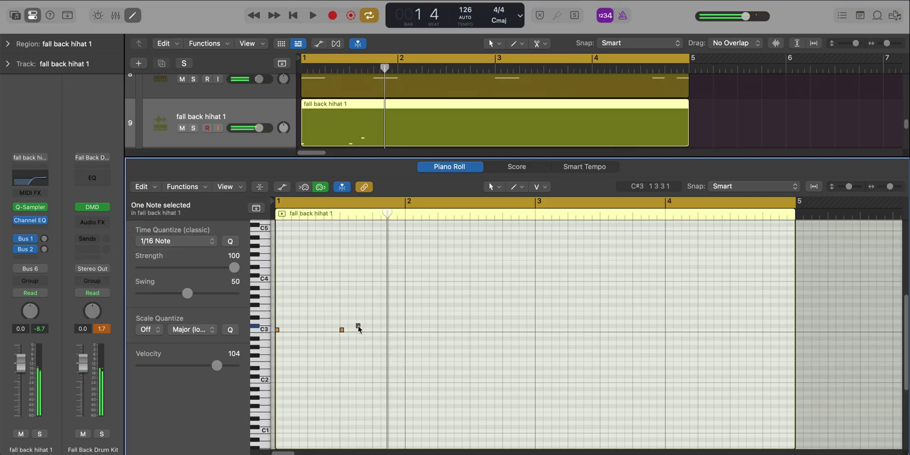
click(390, 330)
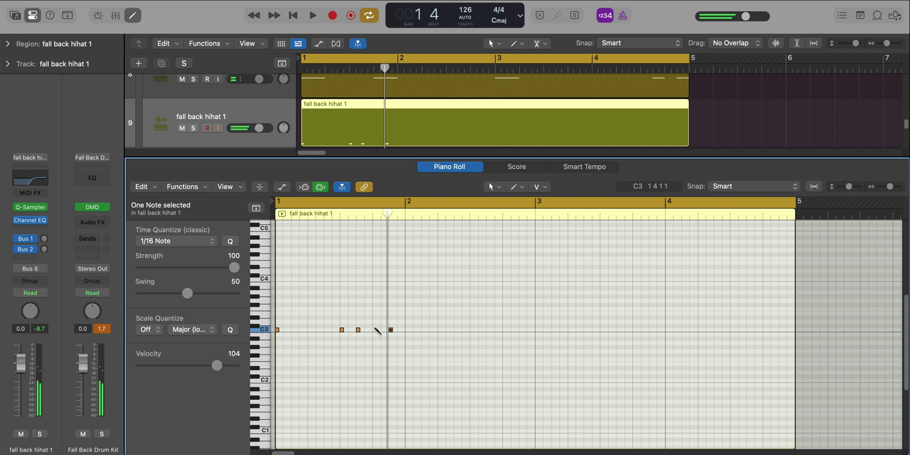
key(space)
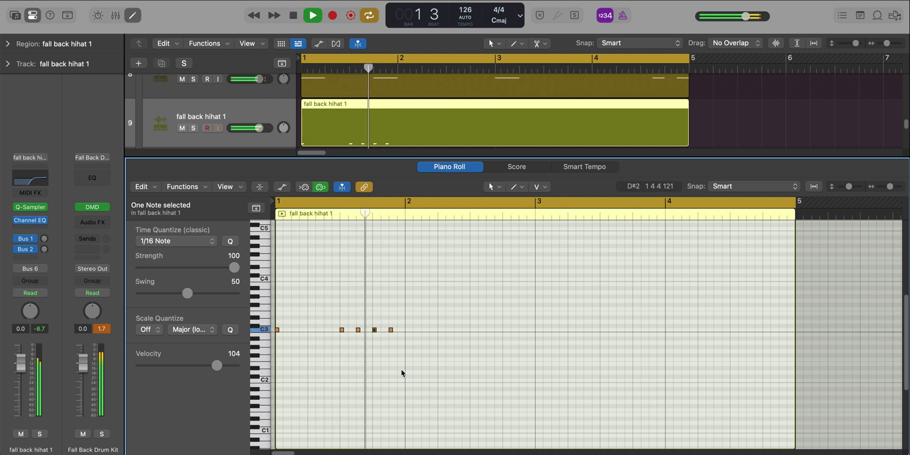
key(space)
Show the note velocities and draw a rising ramp starting at 32 across the last four hihat 1 notes in bar 1
key(a)
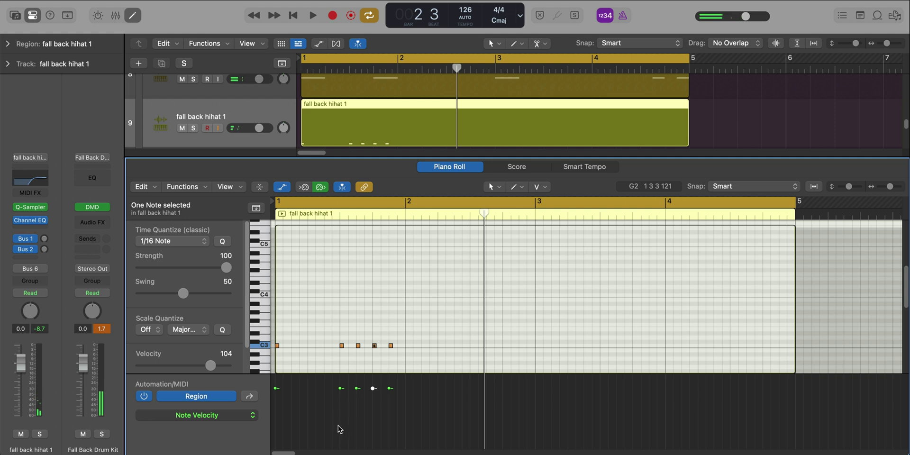
drag(343, 429, 390, 398)
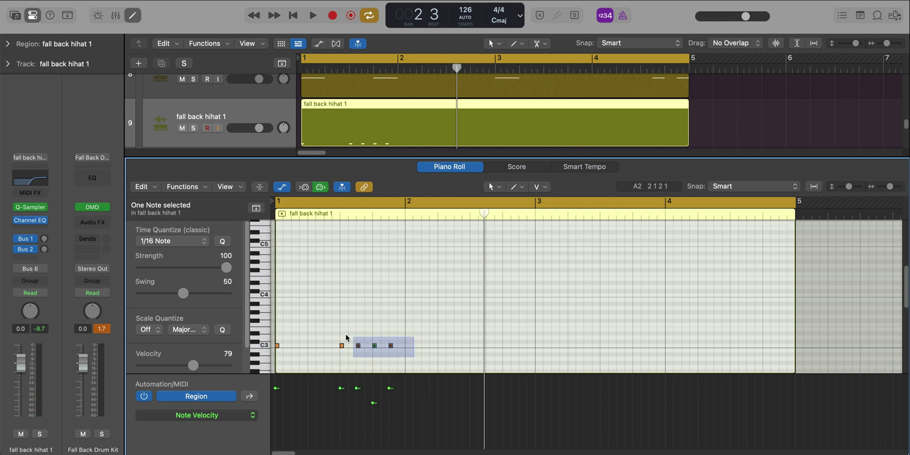
drag(346, 337, 340, 337)
click(339, 434)
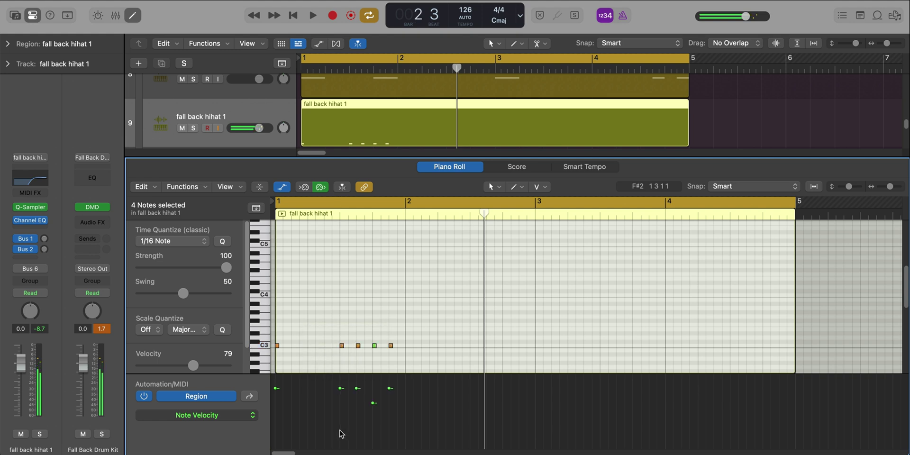
drag(340, 431, 393, 394)
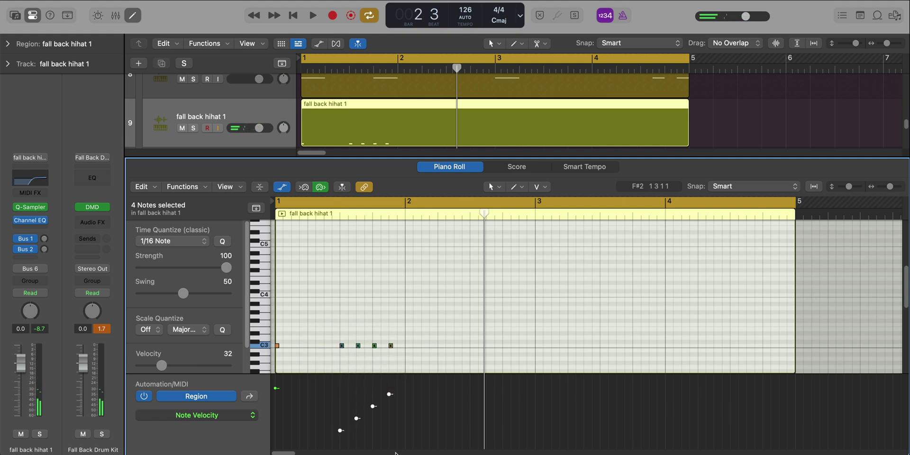
key(space)
Add a C3 hihat 1 note on beat 2 of bar 4 during playback and hide the velocity lane
click(458, 344)
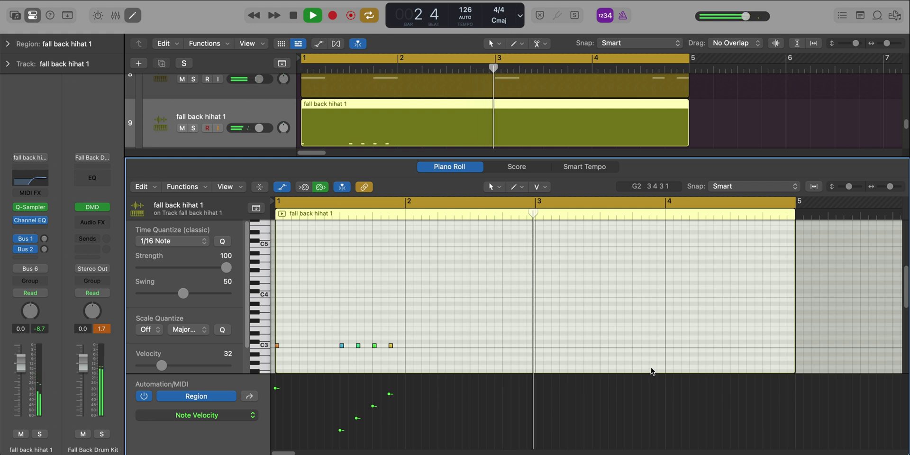
click(700, 346)
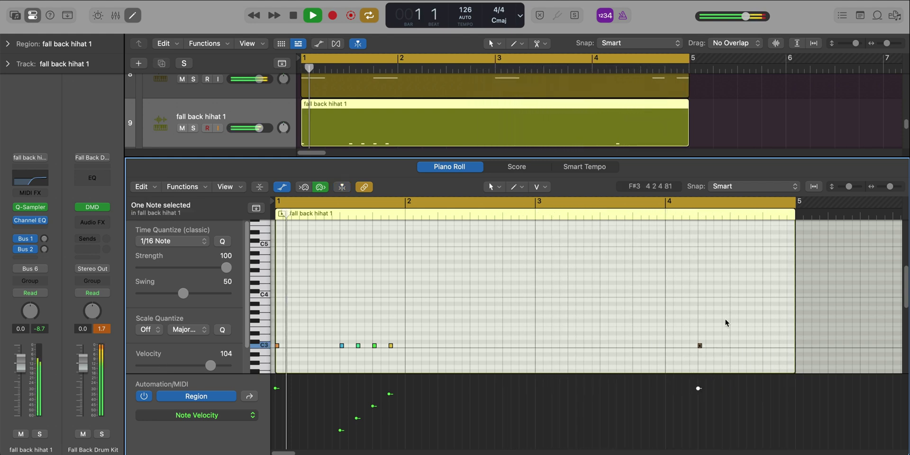
drag(683, 365, 683, 365)
key(space)
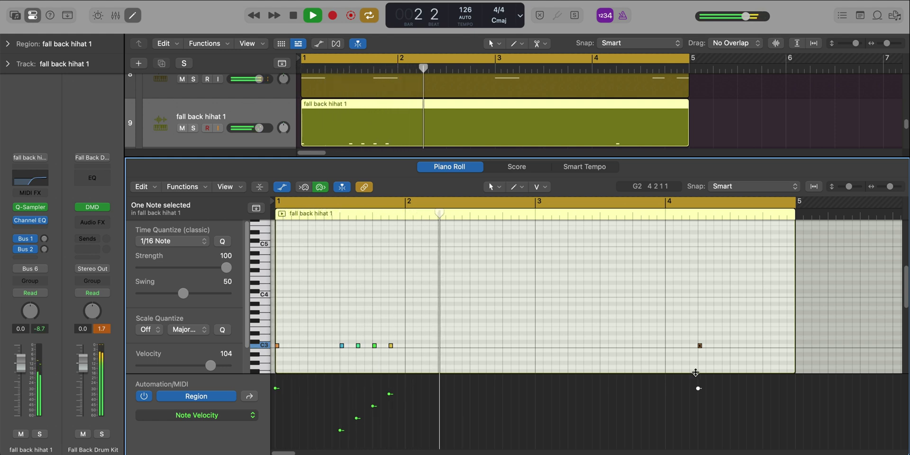
click(285, 187)
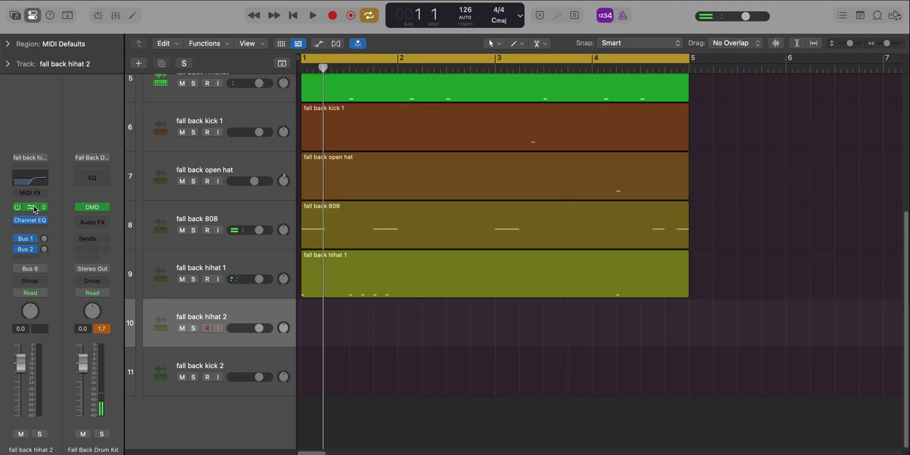
Open hihat 2's Quick Sampler and place C3 notes at 3 1 1, 3 2 1 and 3 2 3 in its region
click(30, 207)
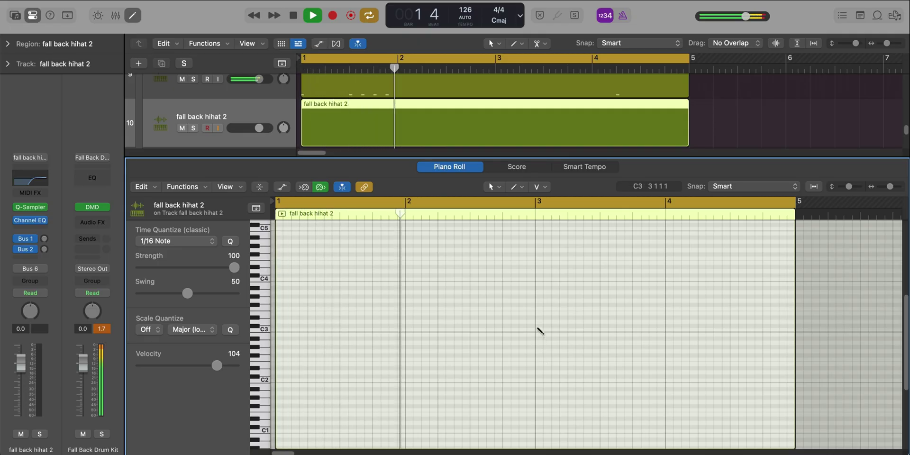
click(537, 329)
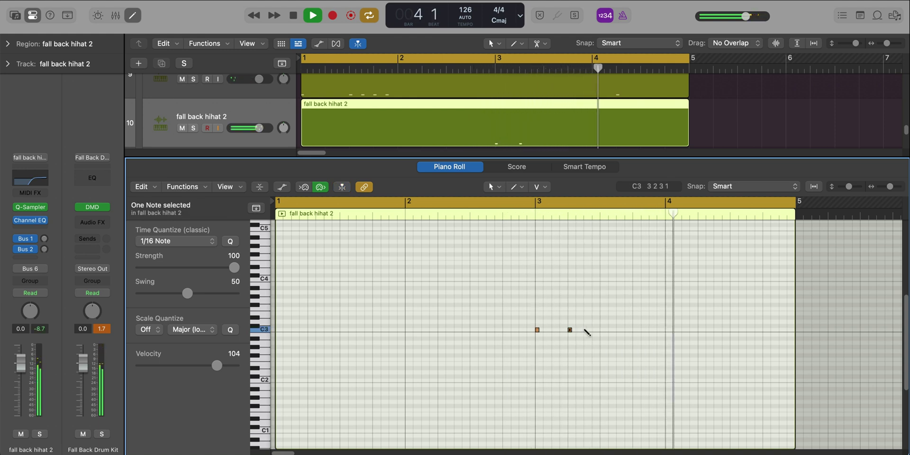
click(586, 330)
click(570, 329)
key(space)
Set the cycle range to bars 3–4 and play it back
click(538, 205)
drag(539, 205, 786, 230)
key(space)
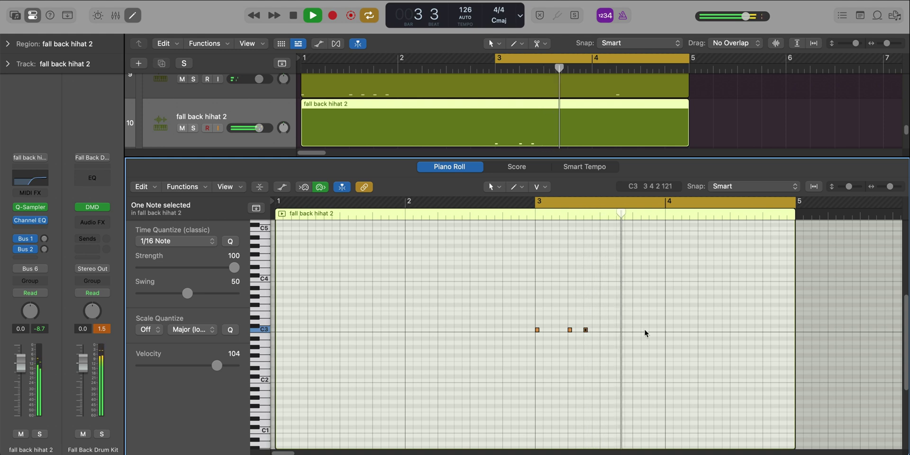
Move the last two hihat 2 notes one beat later to 3 3 1 and 3 3 3, and play the section
key(space)
drag(635, 334, 564, 322)
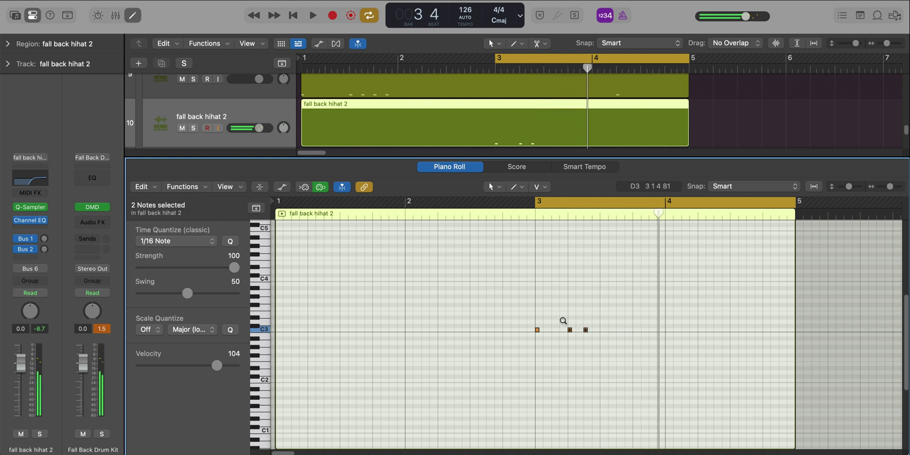
key(space)
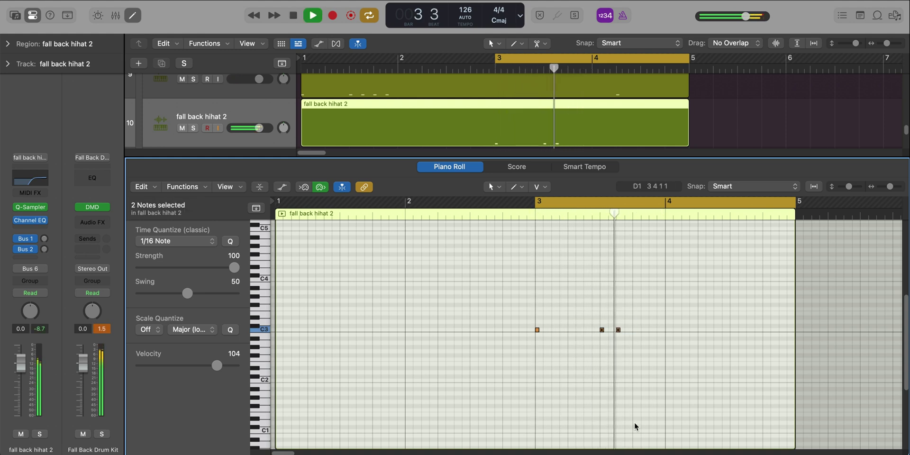
key(space)
Show the note velocities and lower the last hihat 2 note's velocity to 58
key(a)
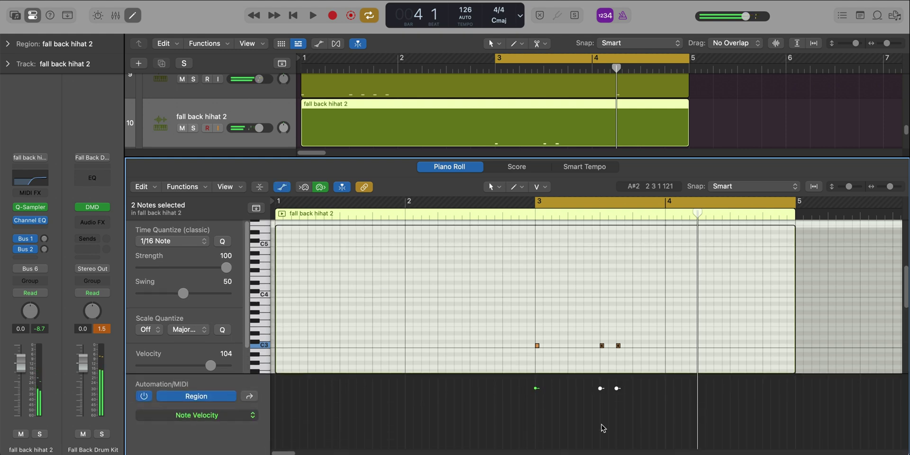
click(628, 330)
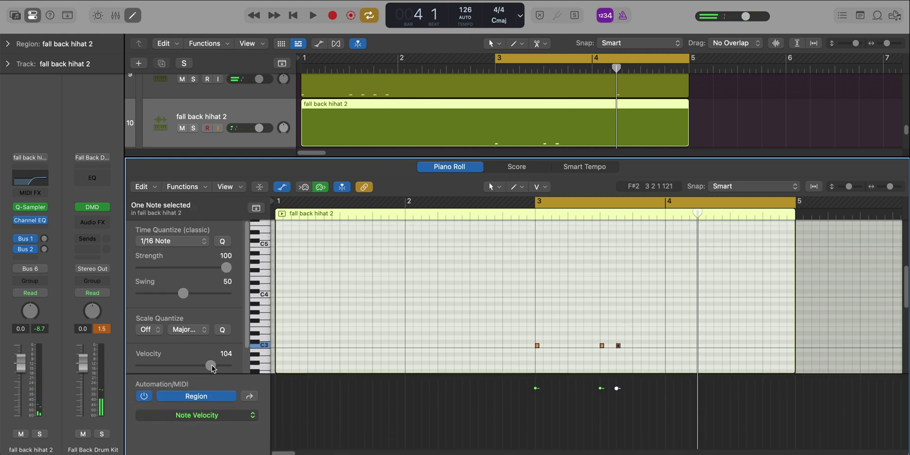
key(space)
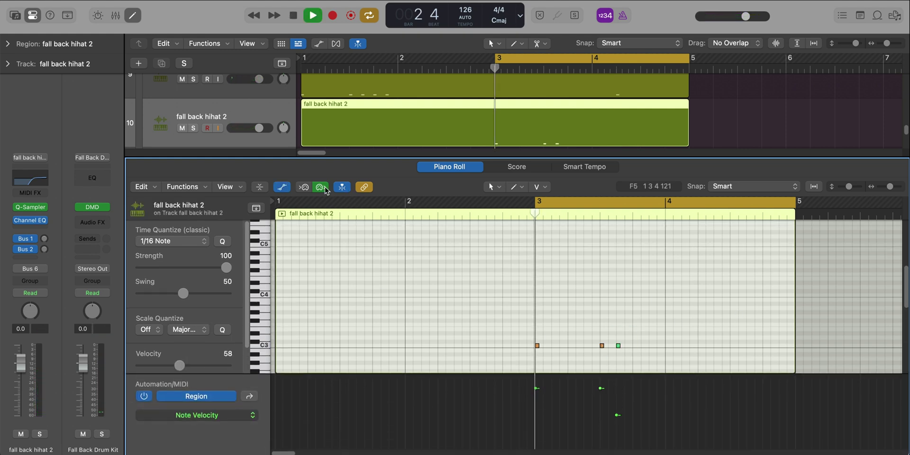
Leave the piano roll, set the cycle range to bars 1–4, play the loop and lower Amber Dark's volume to -7.4 dB
key(a)
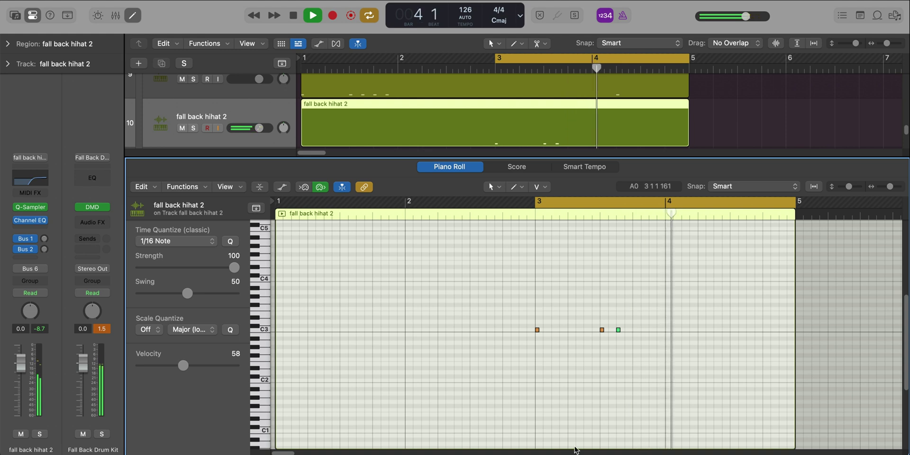
key(p)
key(space)
drag(305, 62, 690, 61)
key(space)
scroll(531, 334, up, 1)
key(super+Left)
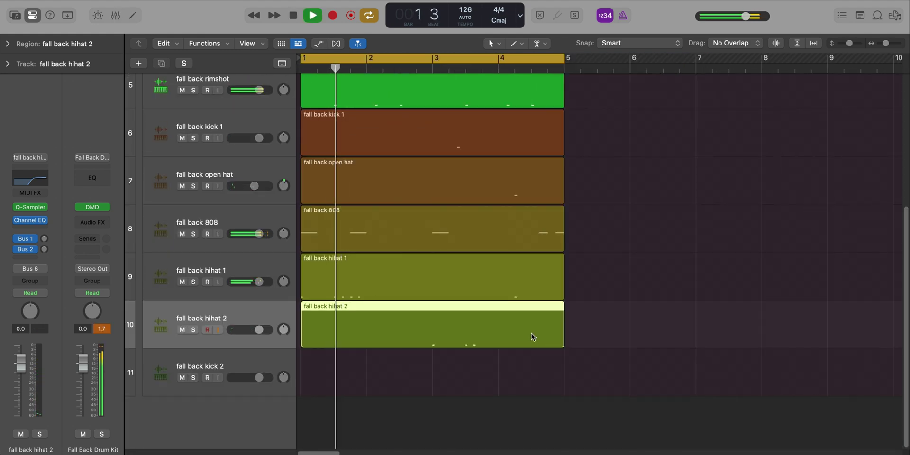
key(super+Up)
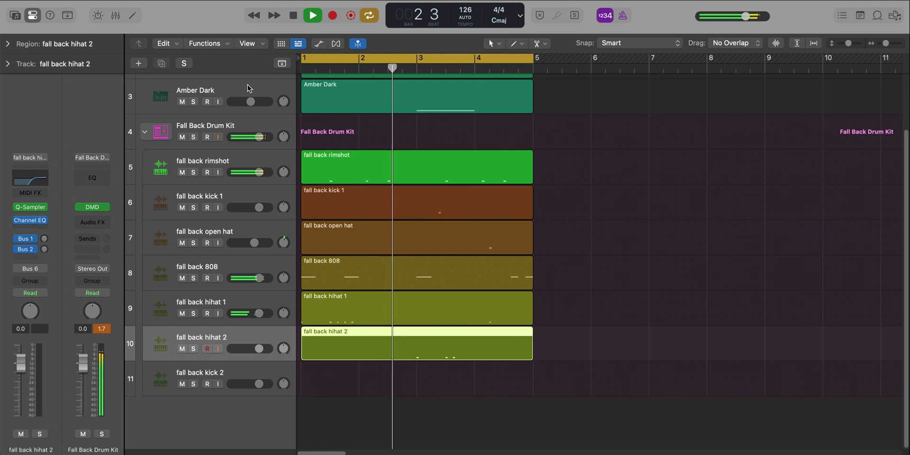
drag(250, 101, 248, 102)
key(super+Up)
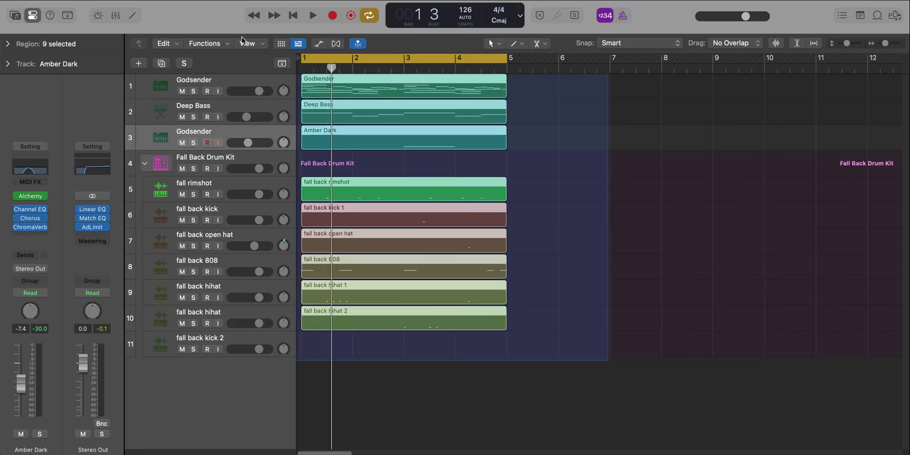
Repeat all nine regions once into bars 5–8 and delete the copied 808, hihat 1 and hihat 2 regions
key(super+r)
click(781, 297)
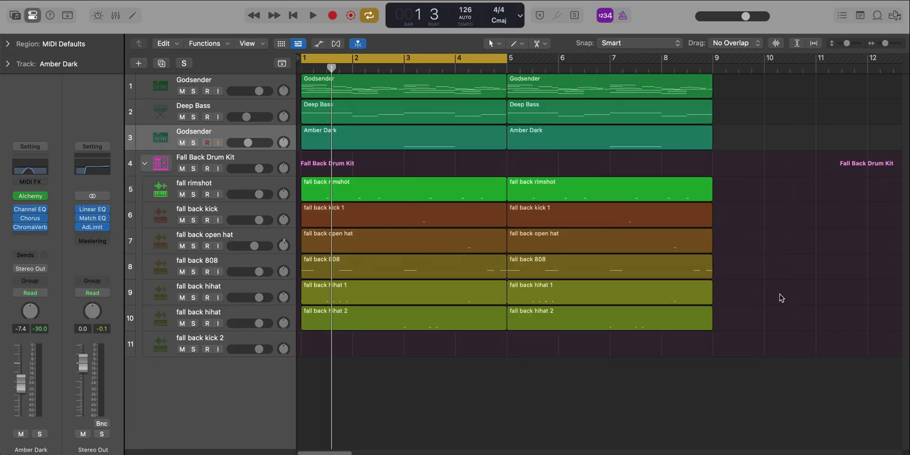
click(639, 271)
click(632, 314)
key(Delete)
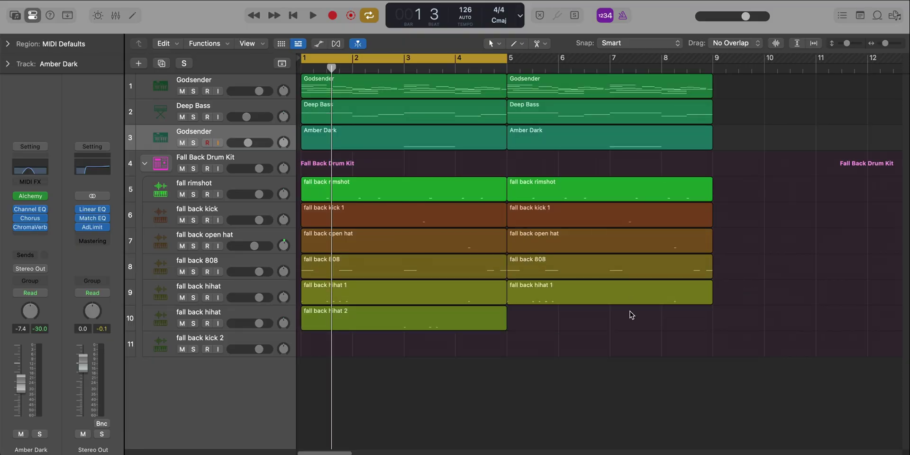
click(627, 296)
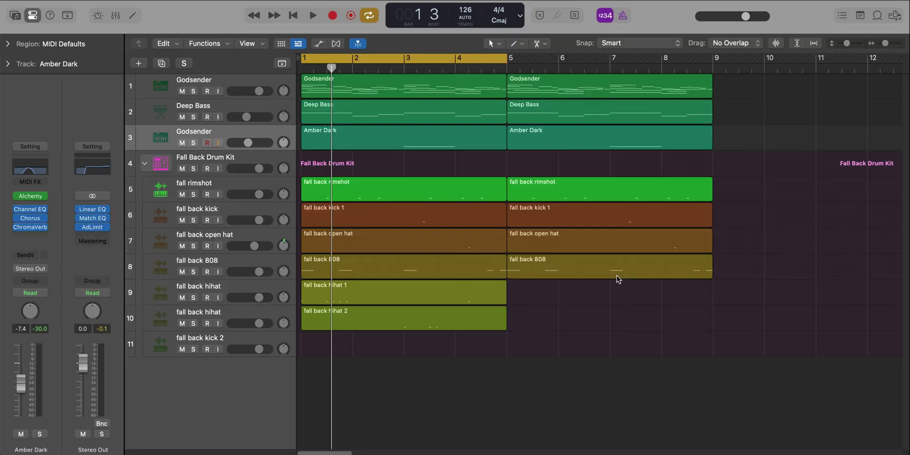
click(617, 278)
key(Delete)
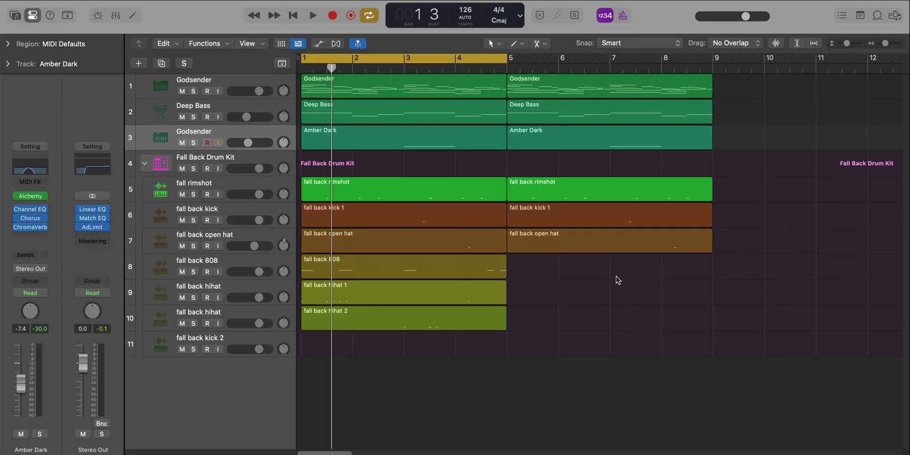
Set the cycle range to bars 5–8 from the copied open hat region and play it
click(594, 234)
key(super+u)
key(space)
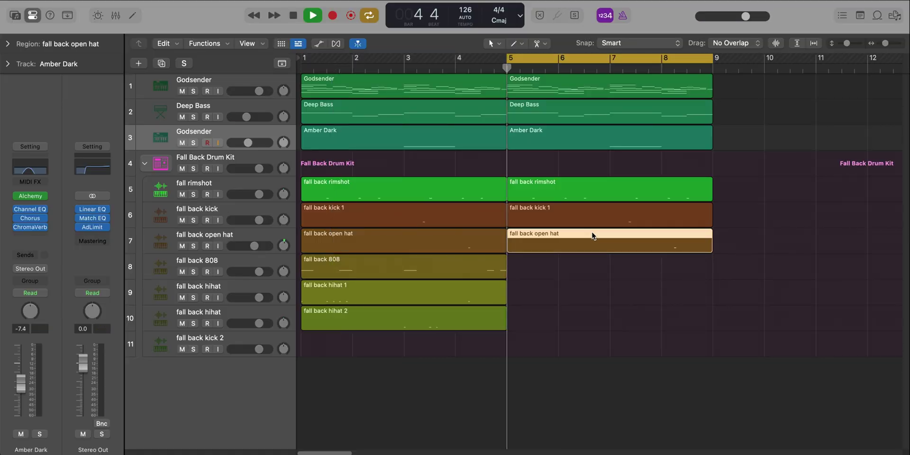
Create a new region for hihat 1 in bars 5–8 with C3 notes at 5 1 1 and 5 3 3
ctrl+alt+click(592, 264)
ctrl+alt+click(590, 263)
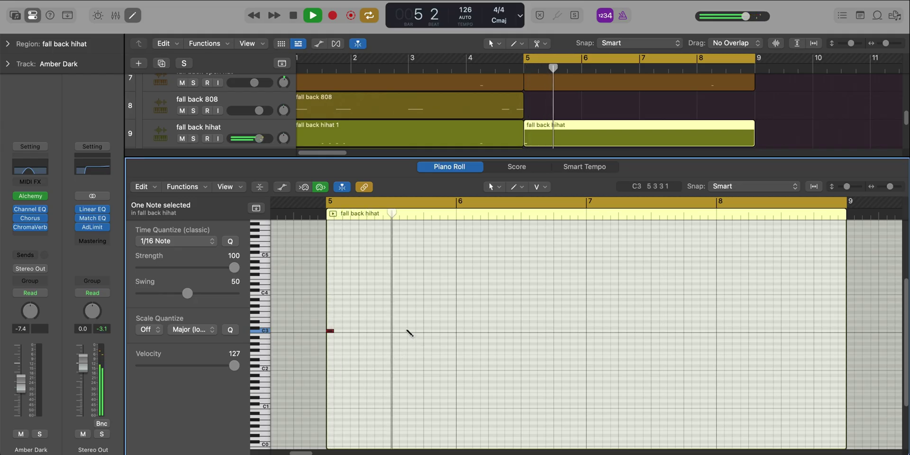
click(411, 330)
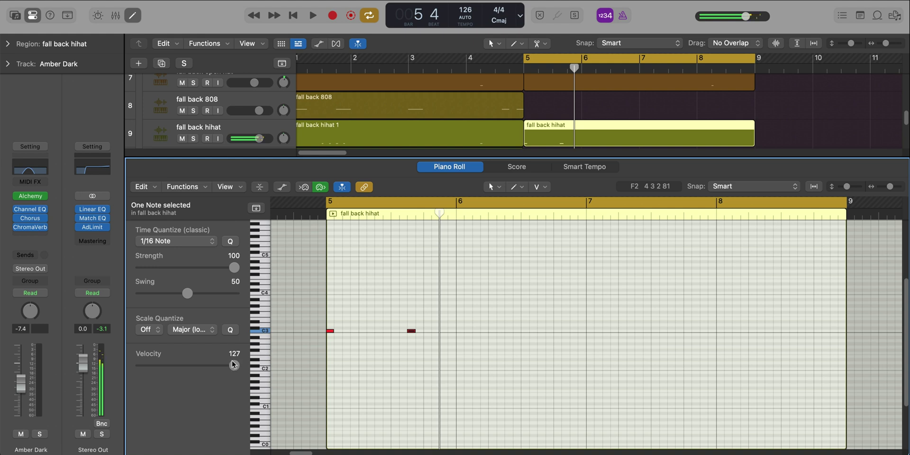
Set the second hihat note's velocity to 30, repeat the pair at 7 1 1 and 7 3 3, and play it
drag(559, 346, 307, 305)
key(super+r)
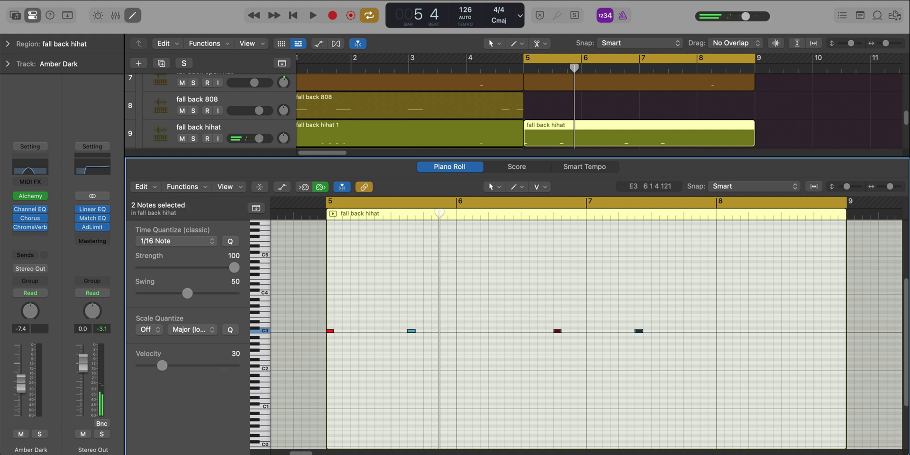
key(space)
click(501, 347)
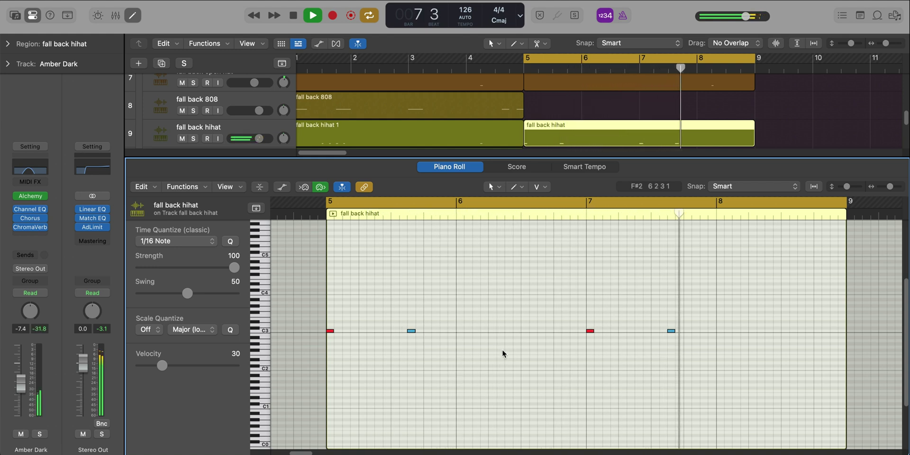
key(e)
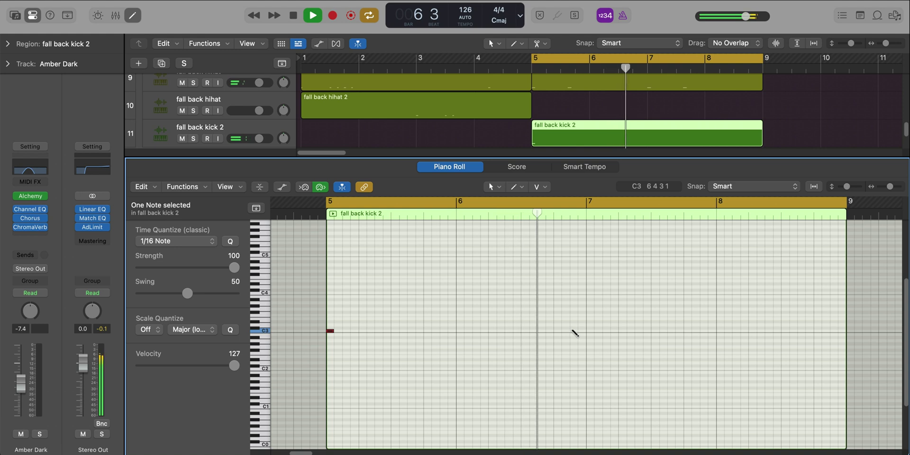
Place kick 2 C3 notes at 5 1 1, 6 4 3 and 7 2 3 in bars 5–8, and check the levels in the mixer
click(574, 331)
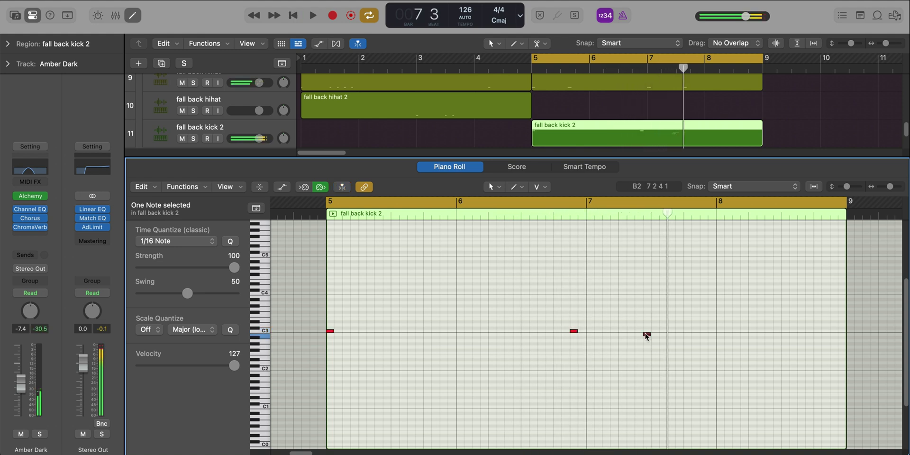
key(space)
drag(647, 337, 638, 334)
key(space)
click(634, 410)
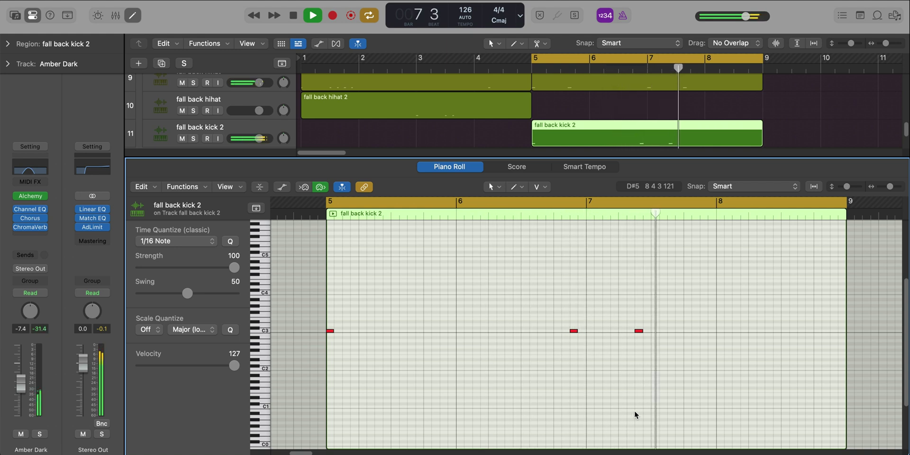
key(x)
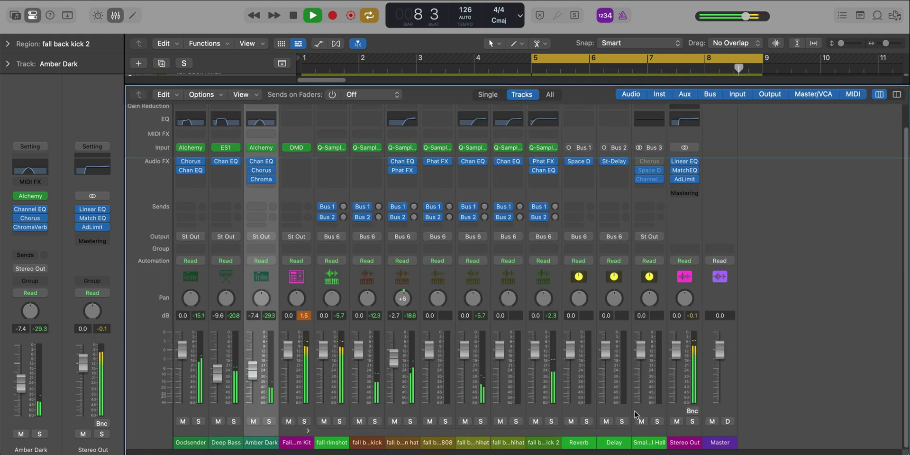
key(x)
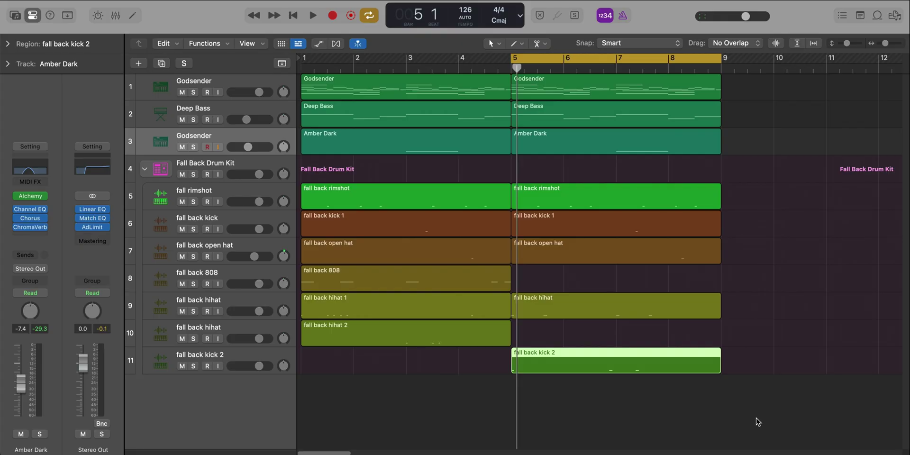
Bounce all drum regions in bars 5–8 in place to a single audio track
drag(756, 418, 528, 196)
key(ctrl+b)
key(Return)
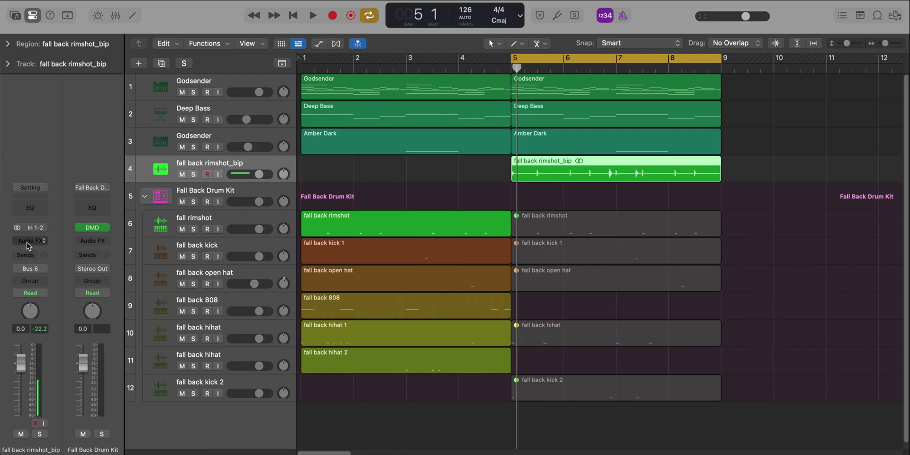
Insert a stereo Beat Breaker on the bounced rimshot track and choose its Half Time pattern
click(29, 243)
mouse_move(89, 329)
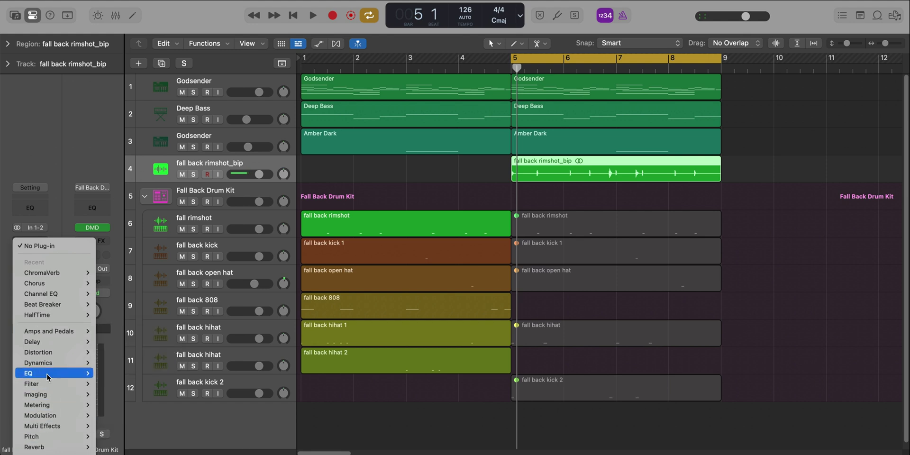
mouse_move(48, 436)
mouse_move(121, 426)
click(170, 426)
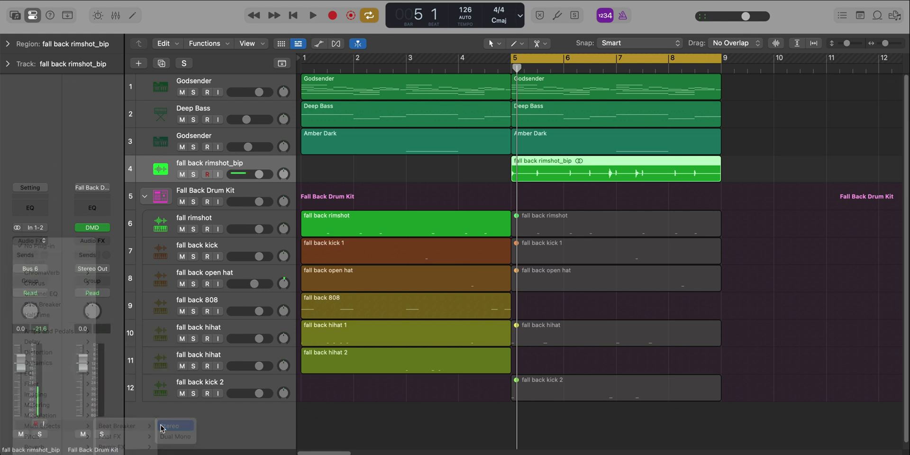
drag(581, 145, 495, 72)
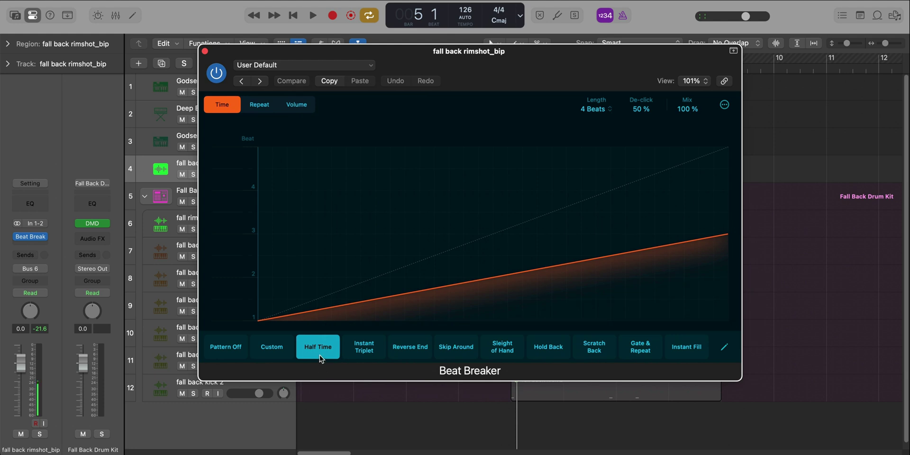
Set Beat Breaker's length to 1/4 Beat and its mix to 30 %, audition the effect and close the plug-in
click(587, 110)
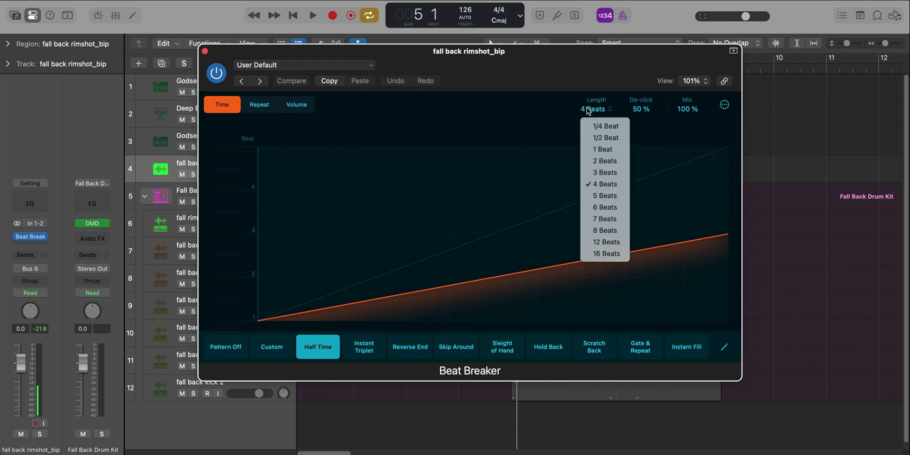
click(607, 126)
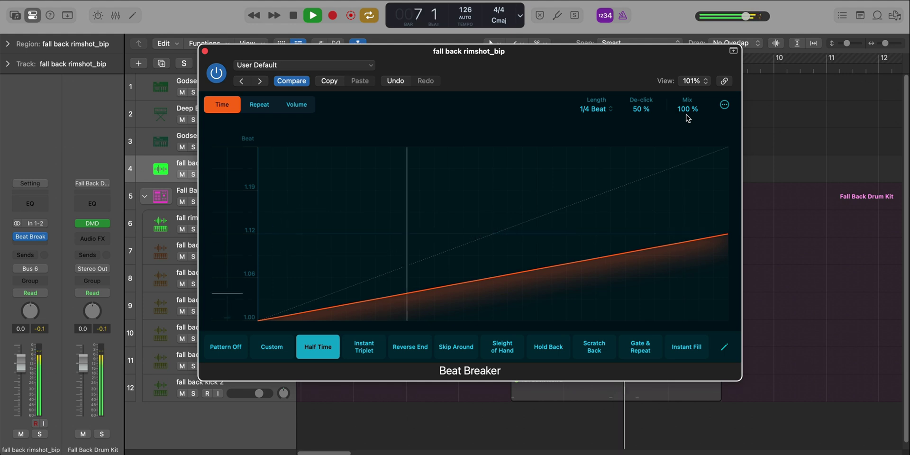
drag(688, 111, 690, 126)
key(space)
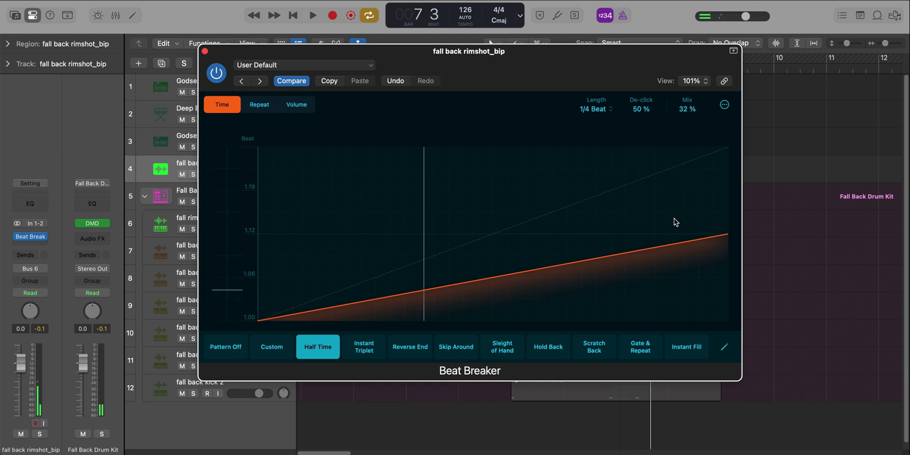
key(space)
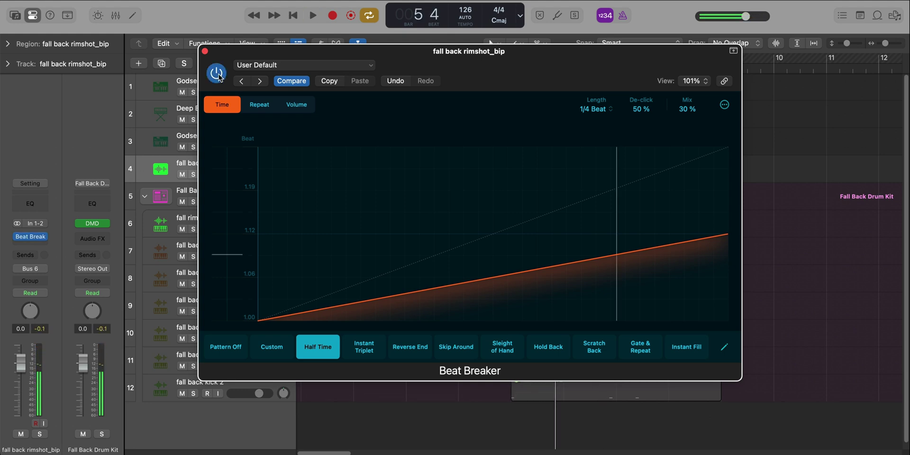
key(space)
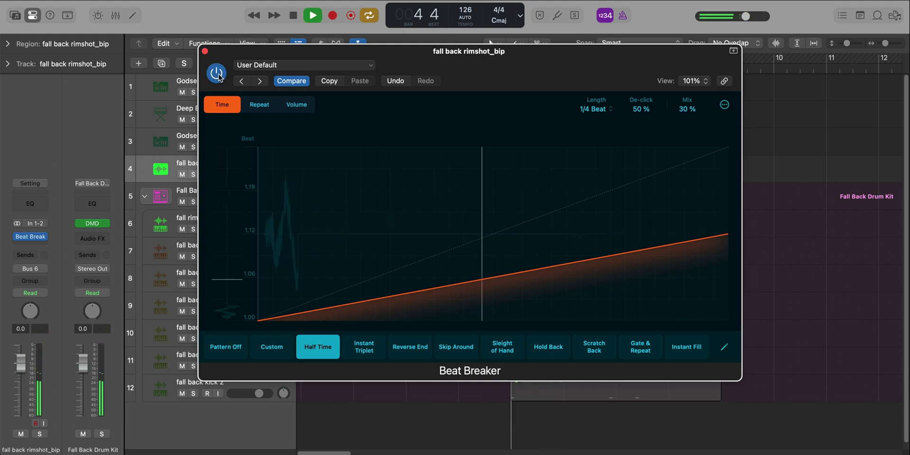
click(205, 52)
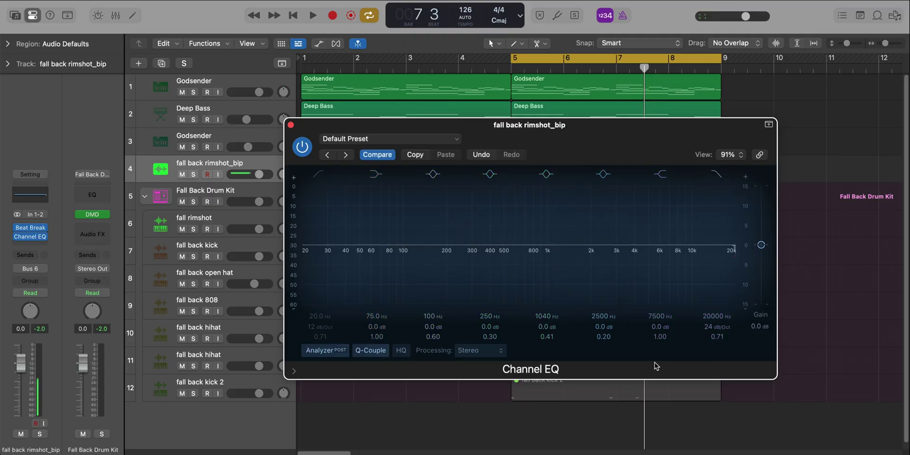
Add a Channel EQ after Beat Breaker and lower its high cut to 3920 Hz during playback
key(space)
drag(709, 313, 709, 356)
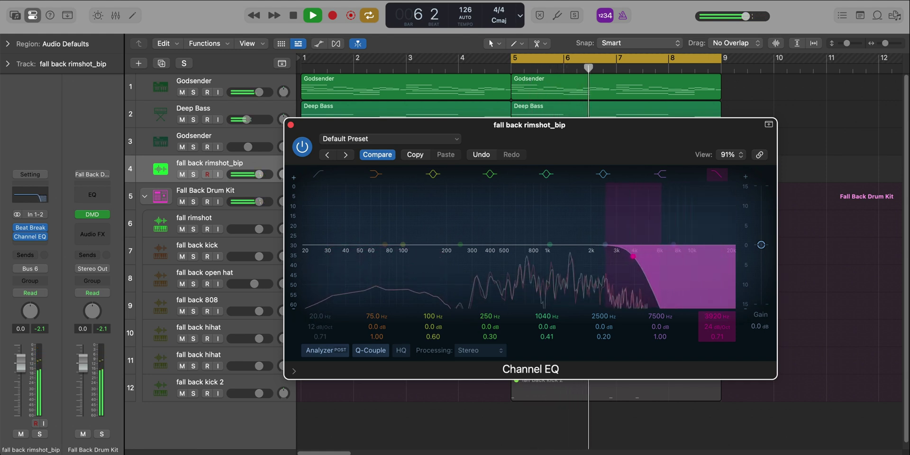